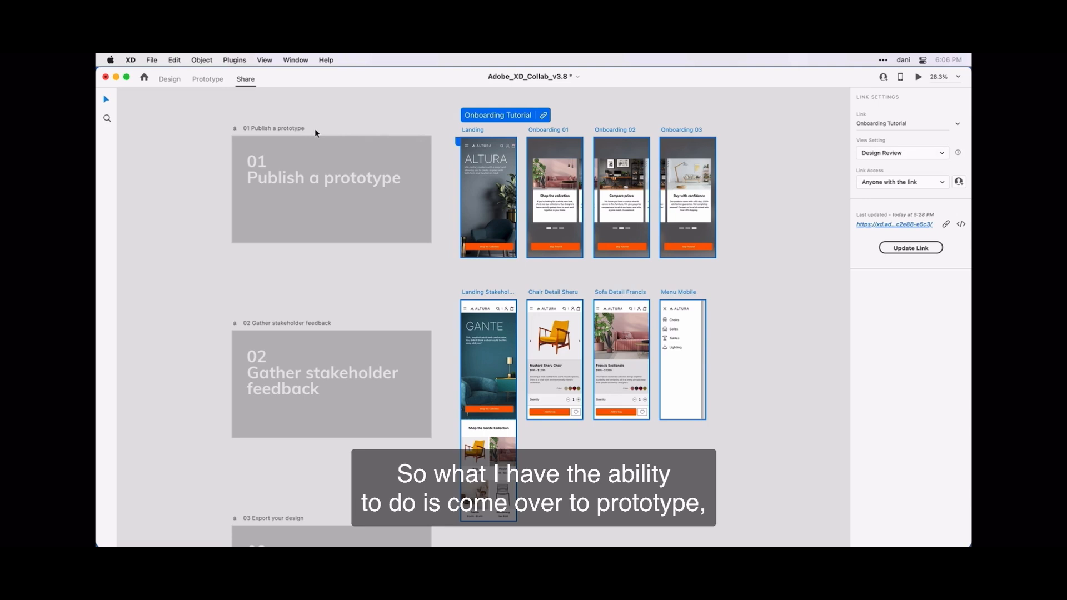
Step: Switch to Prototype mode, deselect the onboarding flow, and zoom in on the Landing Stakeholder row
left_click(206, 83)
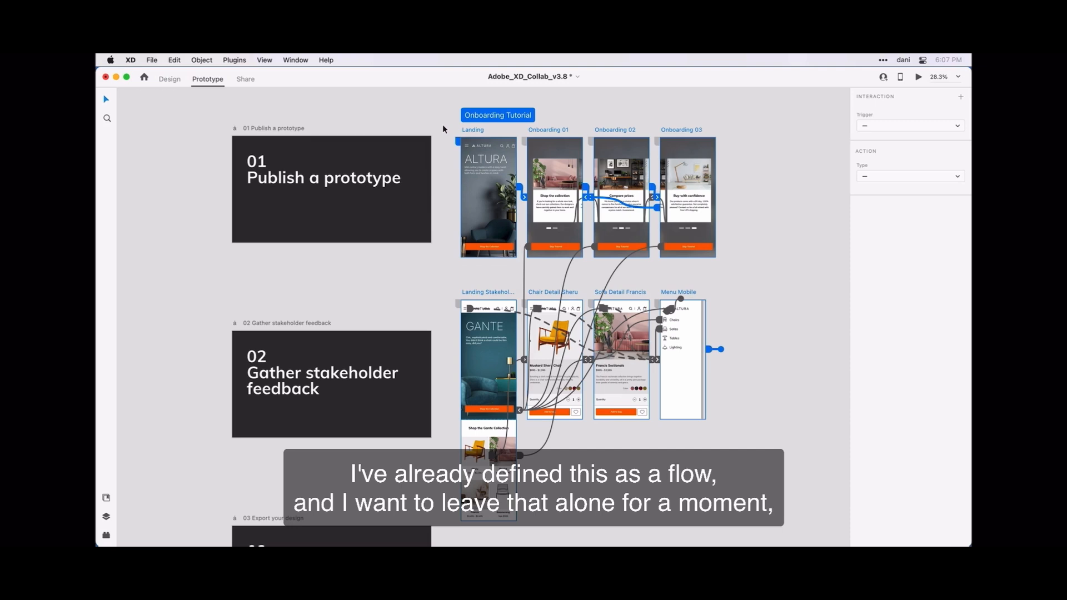
left_click(434, 307)
scroll(434, 307, "down", 1)
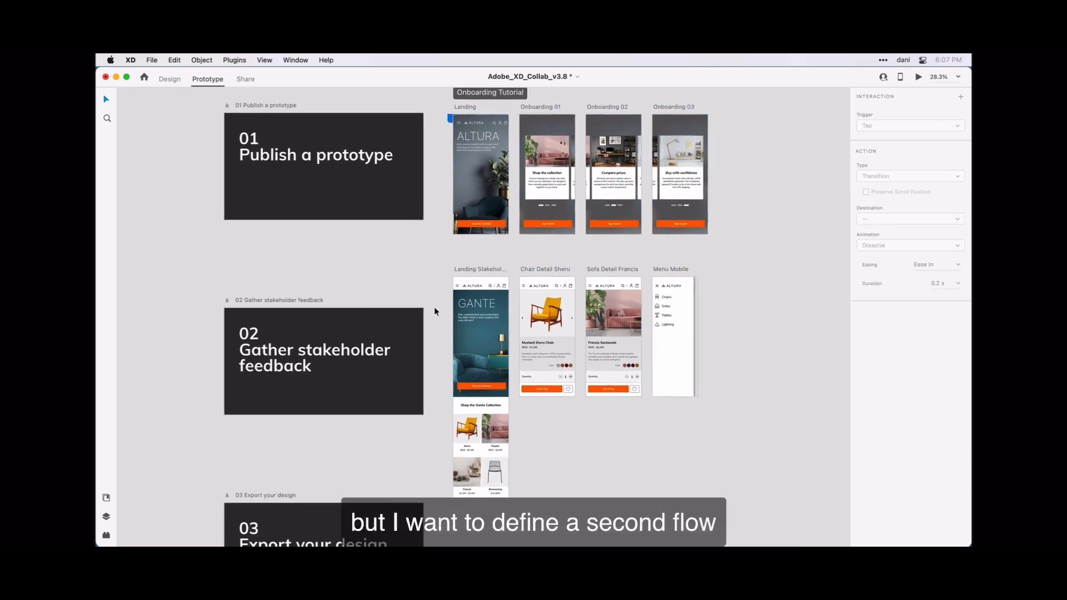
scroll(435, 307, "down", 2)
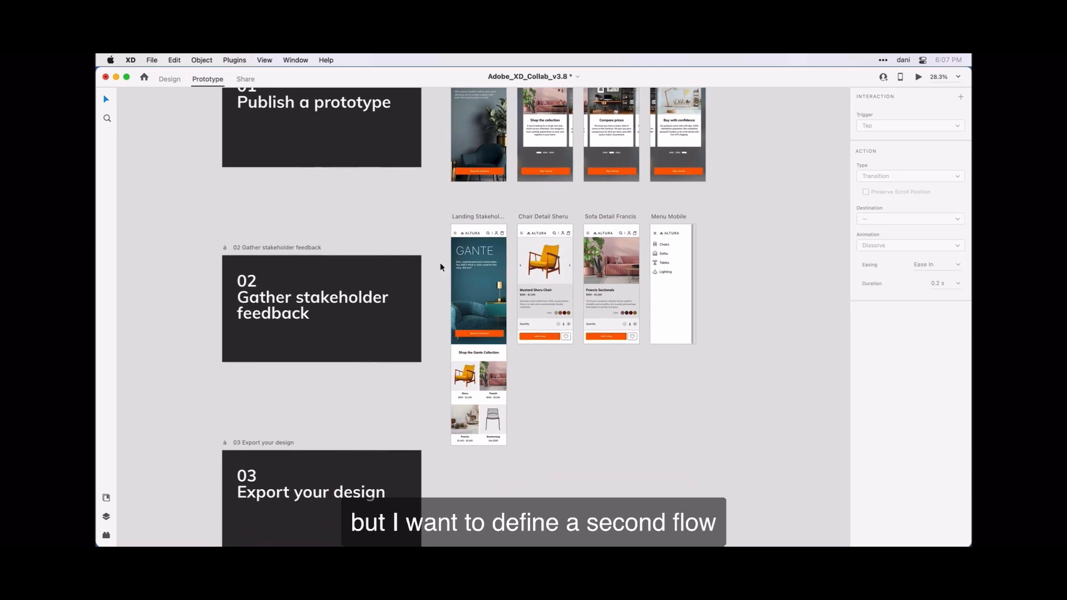
scroll(475, 266, "up", 3)
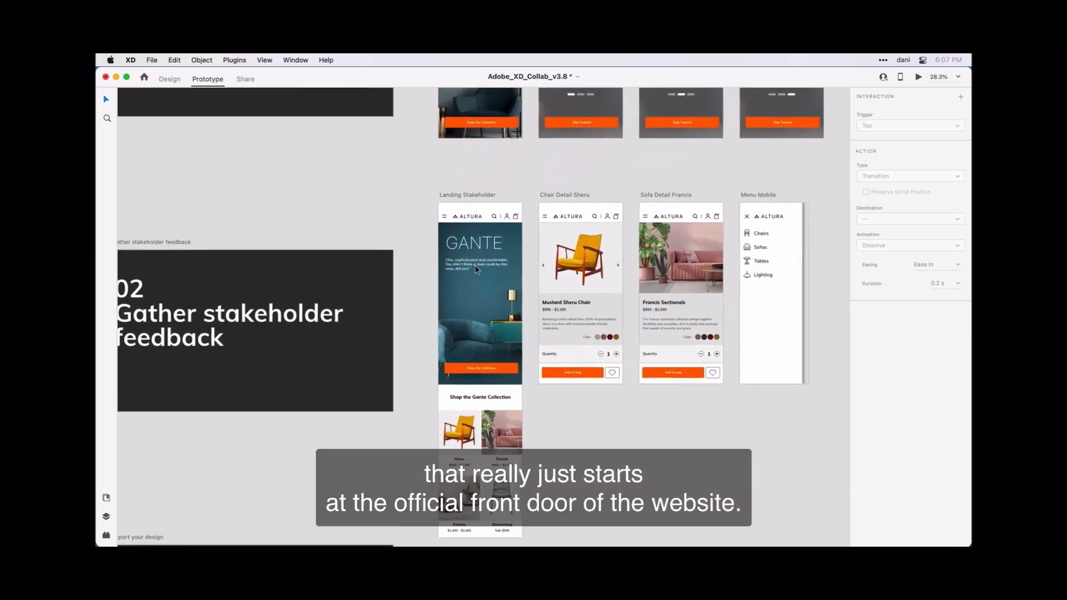
scroll(475, 270, "down", 1)
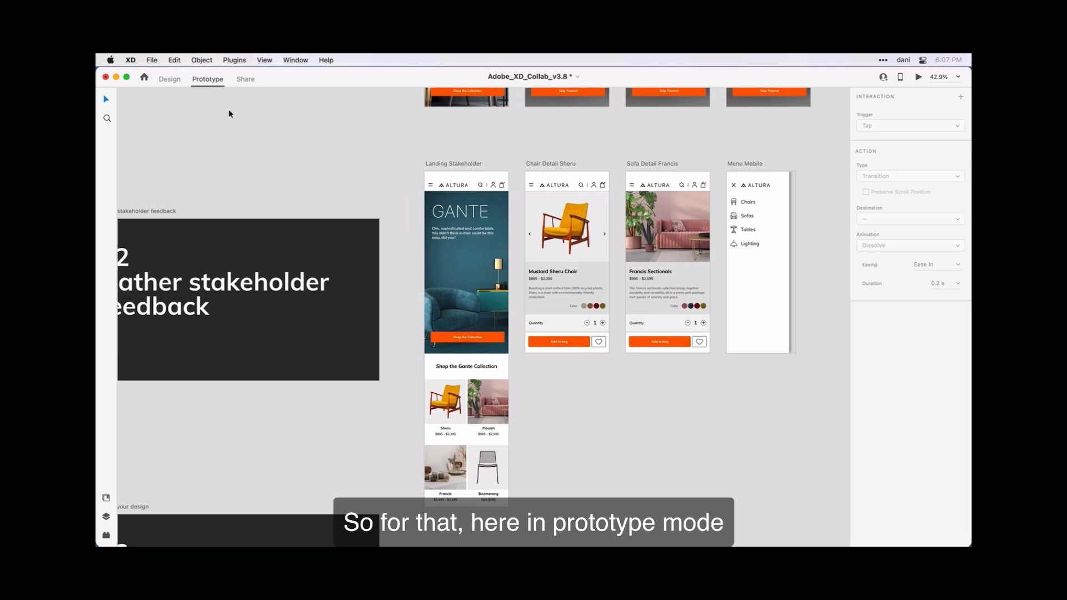
Step: Set the Landing Stakeholder artboard as the home of a new flow, Flow 1
left_click(464, 165)
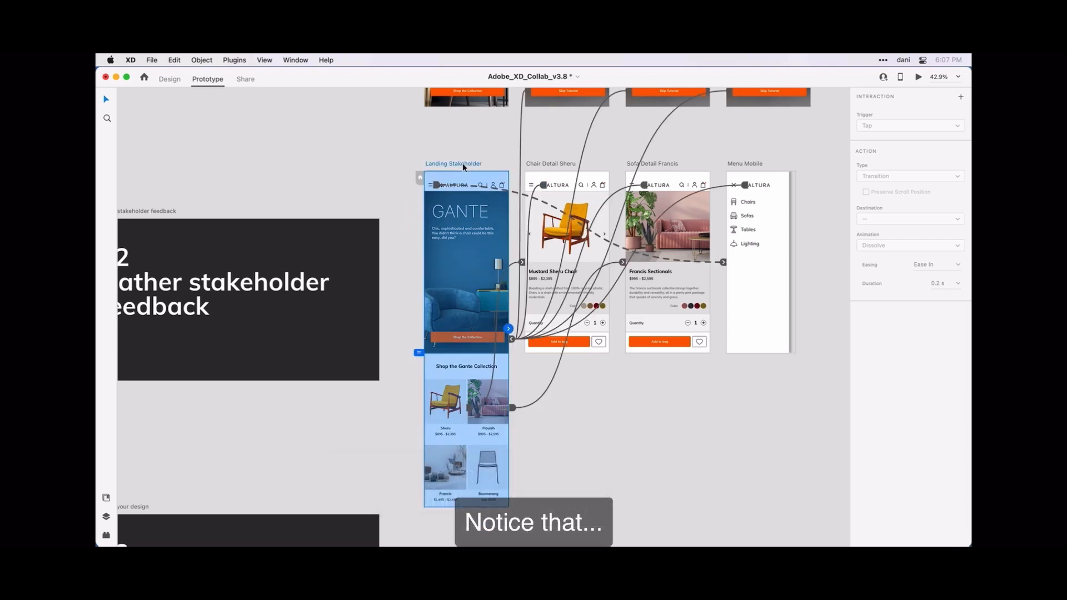
scroll(463, 165, "down", 5)
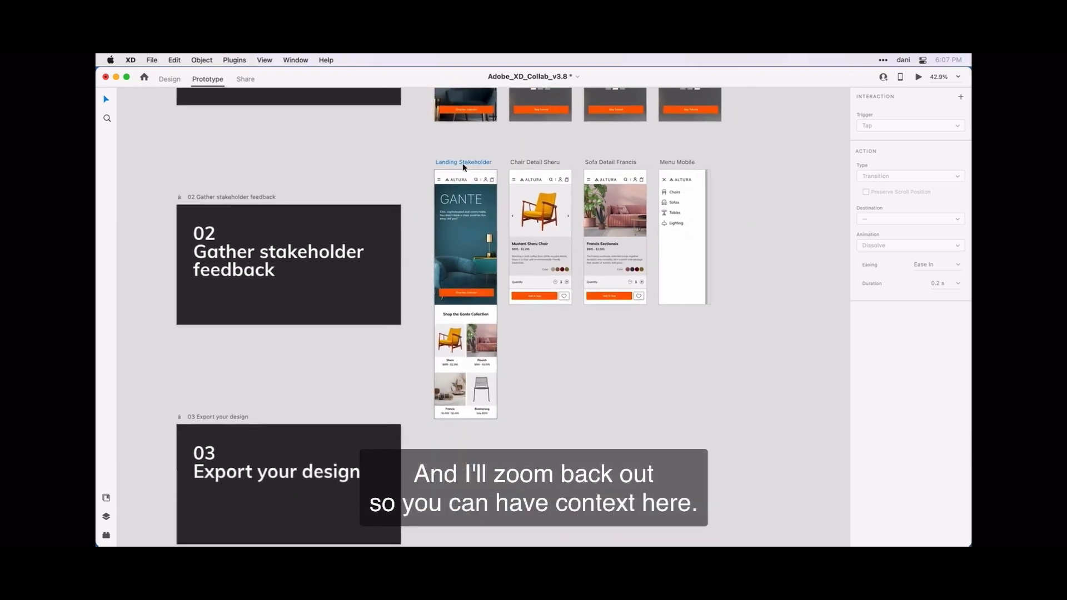
scroll(463, 163, "up", 4)
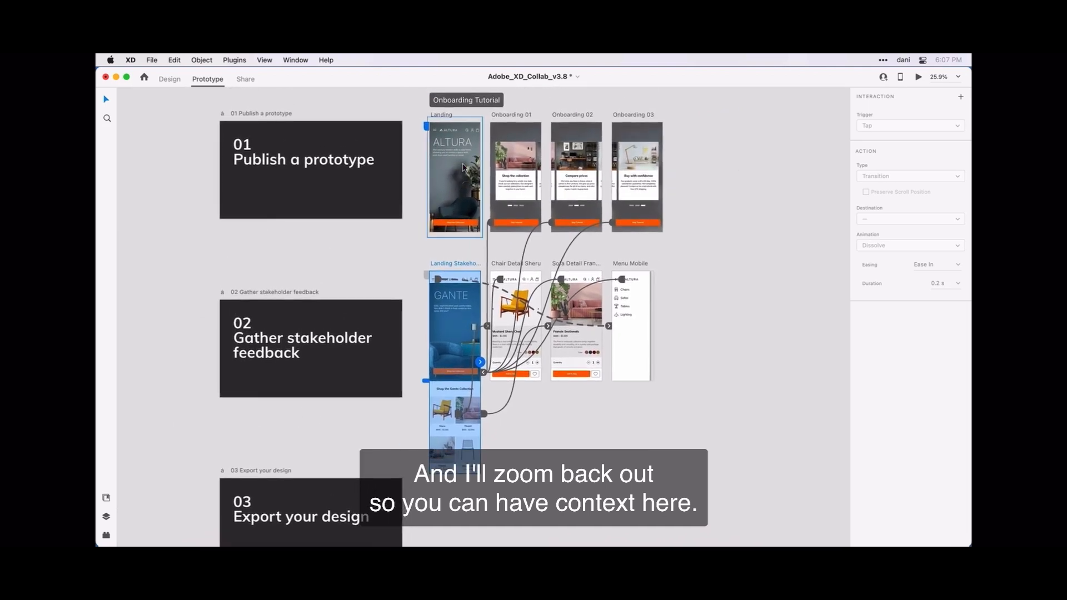
left_click(426, 280)
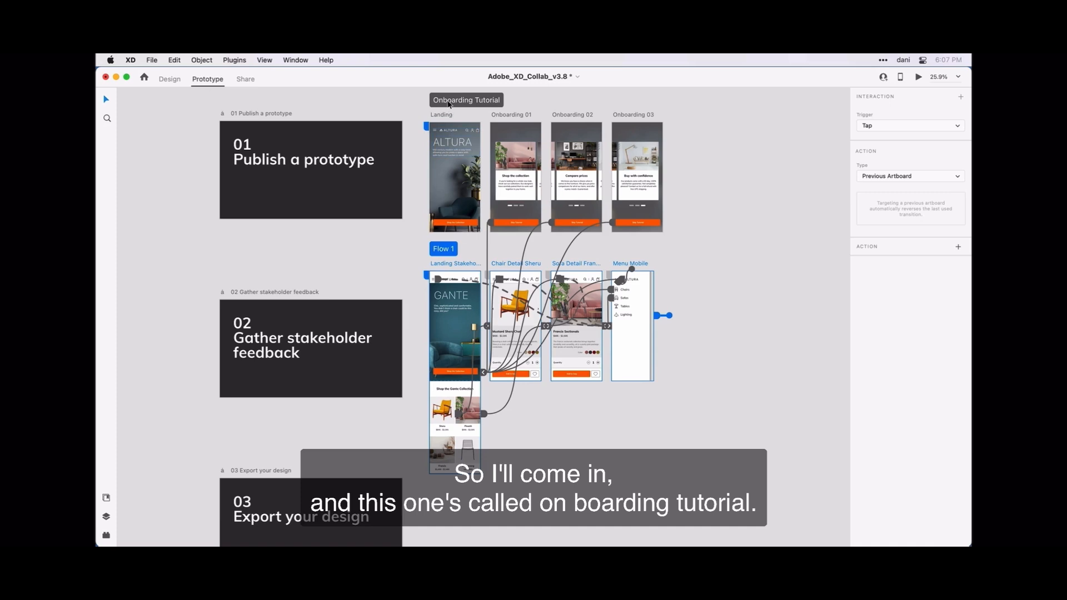
Step: Change the Flow 1 label to 'Landing Page', then deselect the artboards
double_click(445, 249)
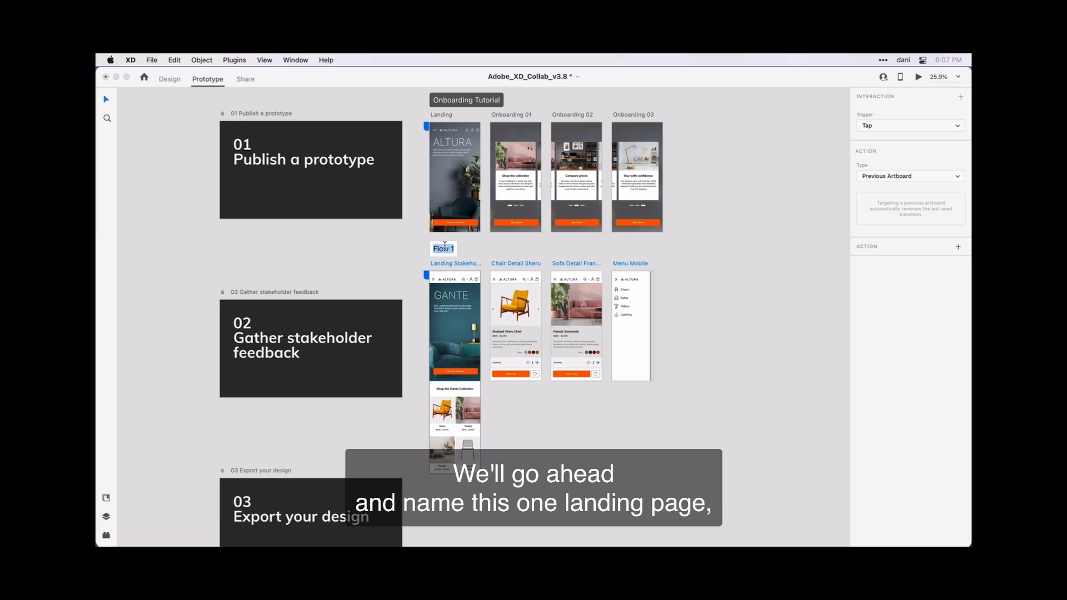
type("Landing Pag")
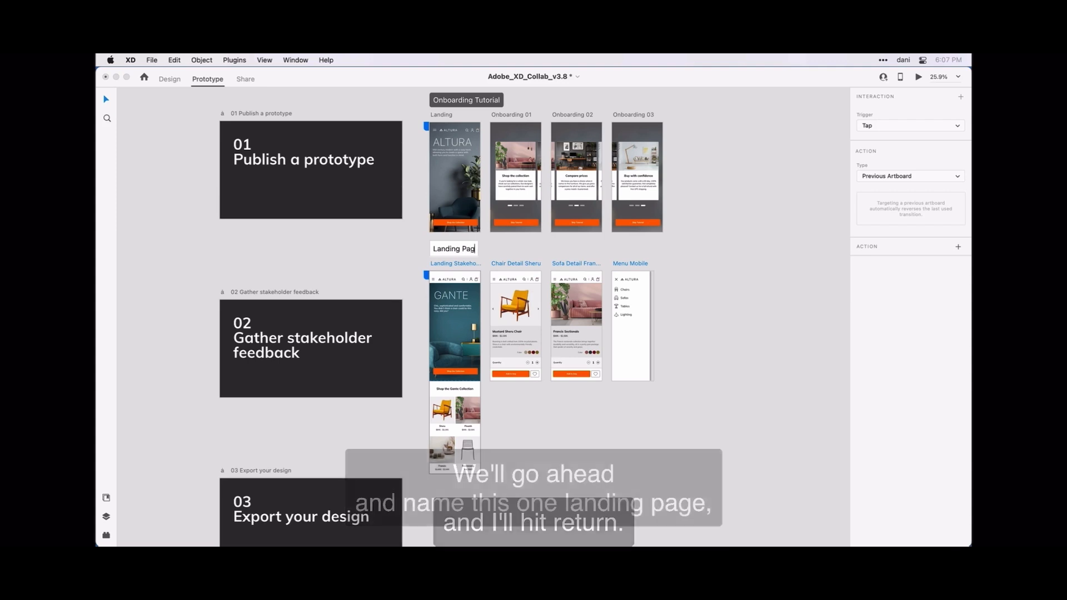
type("e")
key("Return")
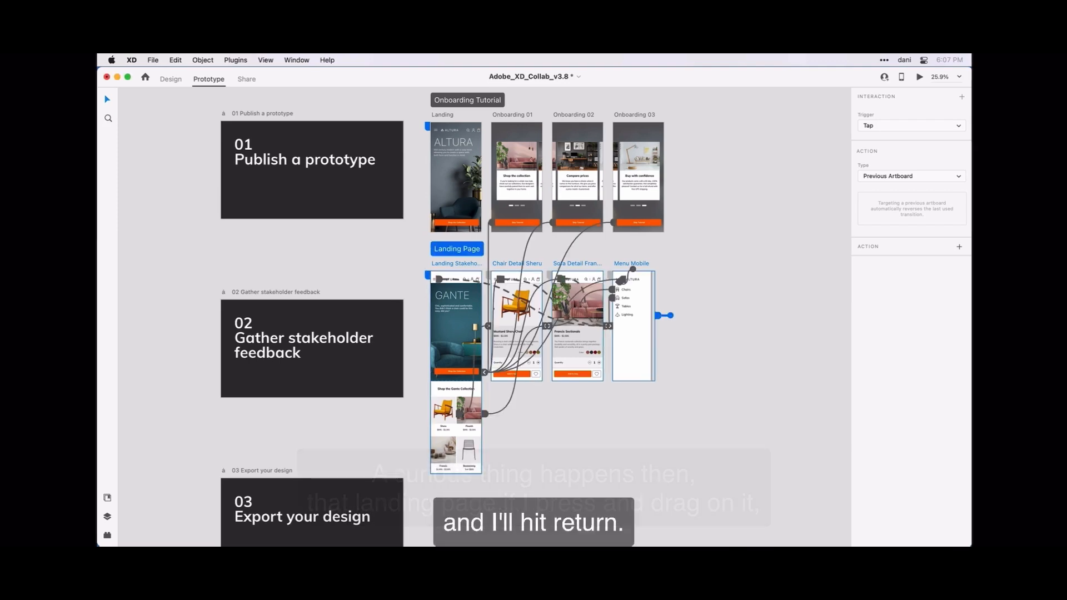
key("Escape")
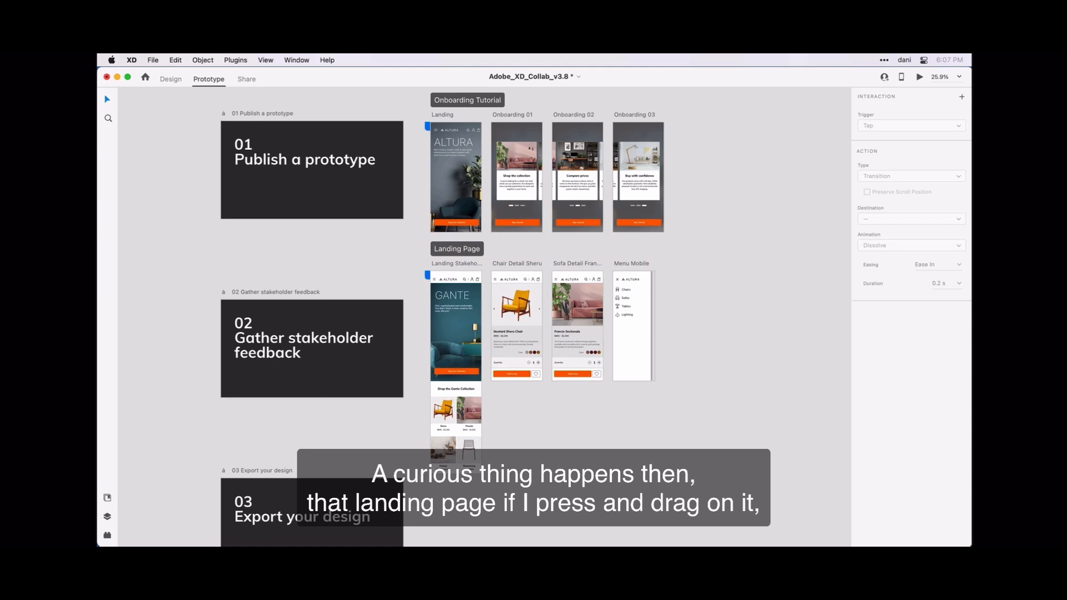
Step: Drag the Landing Page flow's four artboards lower on the canvas
left_click(457, 249)
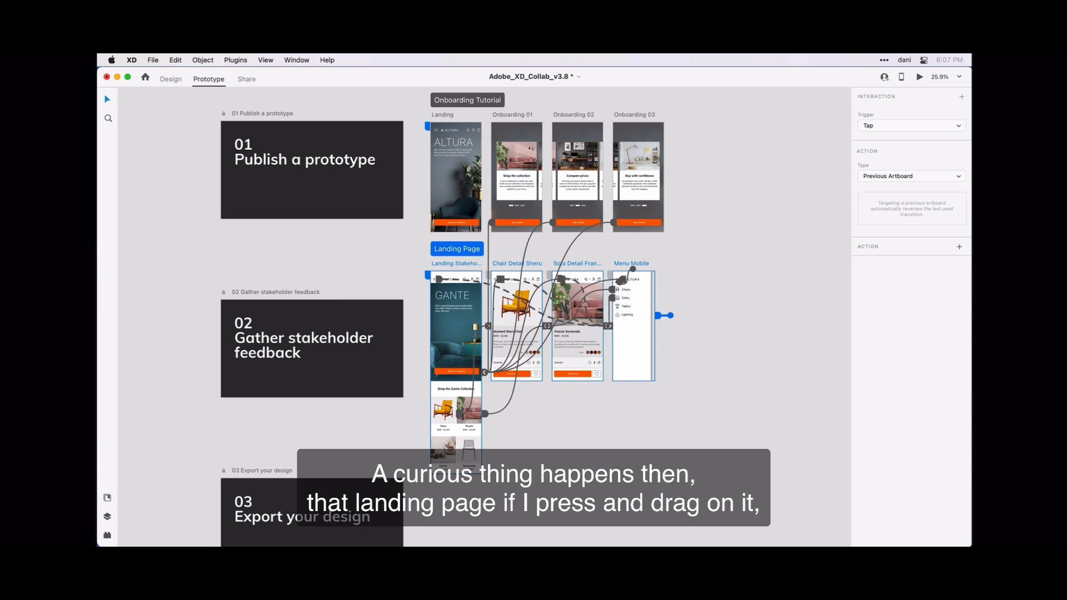
left_click_drag(457, 249, 456, 274)
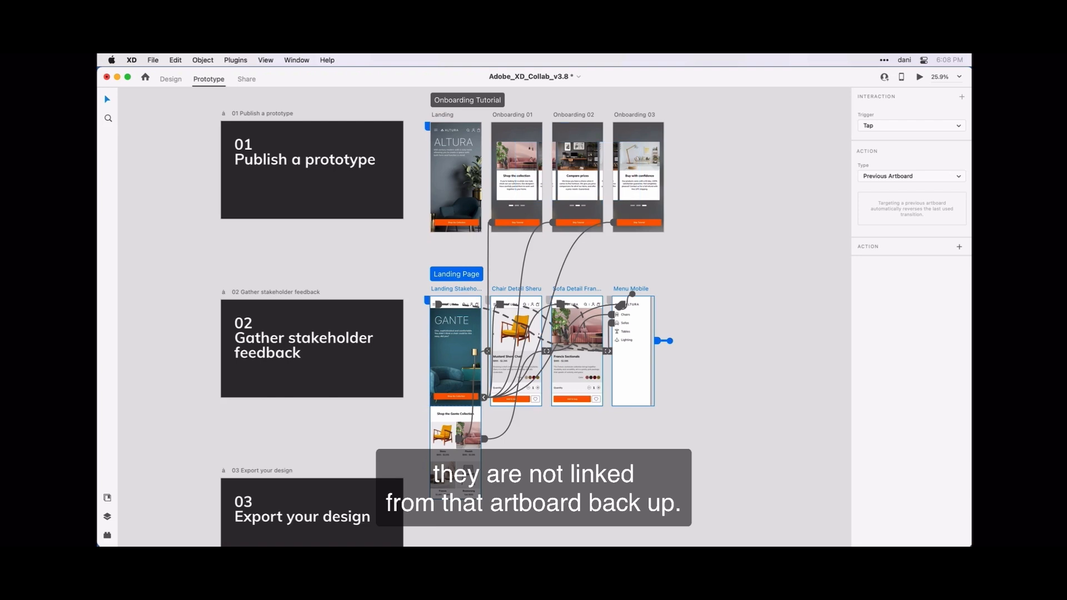
key("Escape")
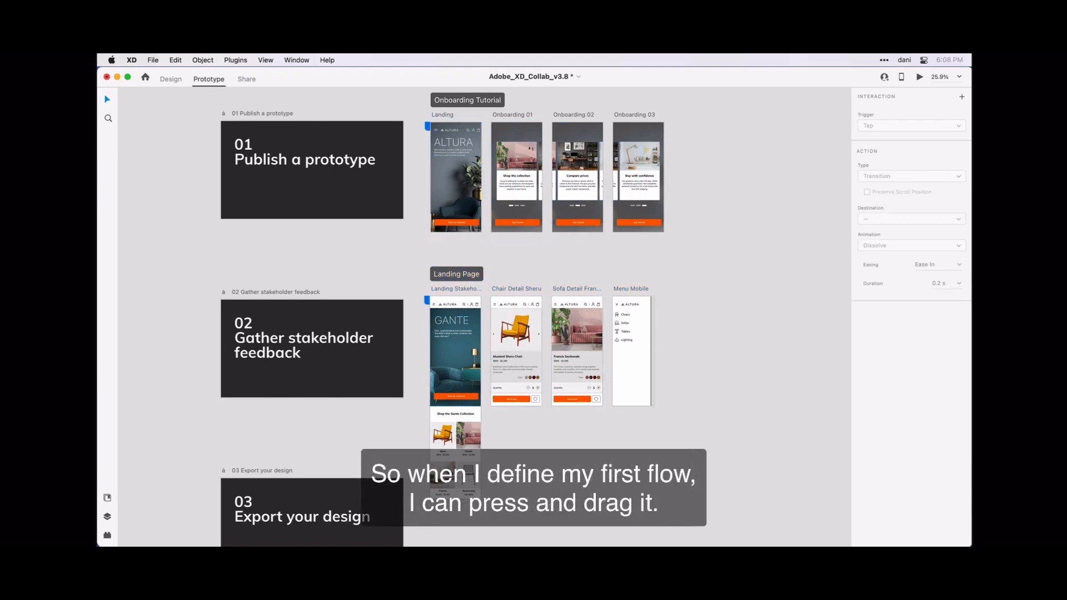
Step: Select all artboards of both flows and shift them slightly right together
key("super+a")
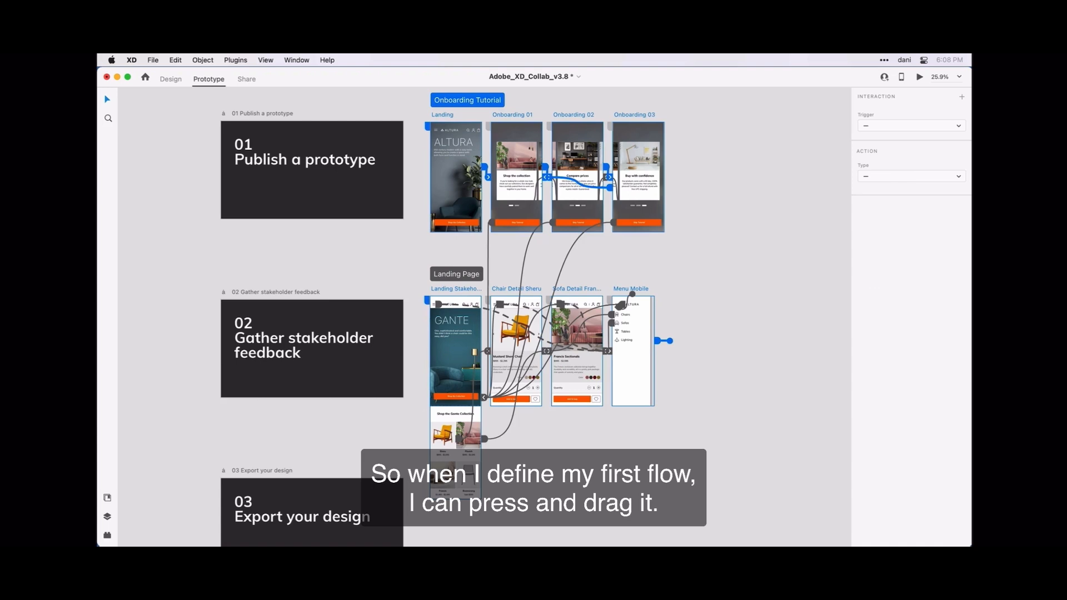
mouse_move(517, 173)
left_mouse_down()
mouse_move(547, 210)
mouse_move(639, 198)
mouse_move(657, 225)
mouse_move(578, 208)
mouse_move(593, 194)
mouse_move(642, 247)
mouse_move(591, 202)
mouse_move(522, 171)
left_mouse_up()
key("Escape")
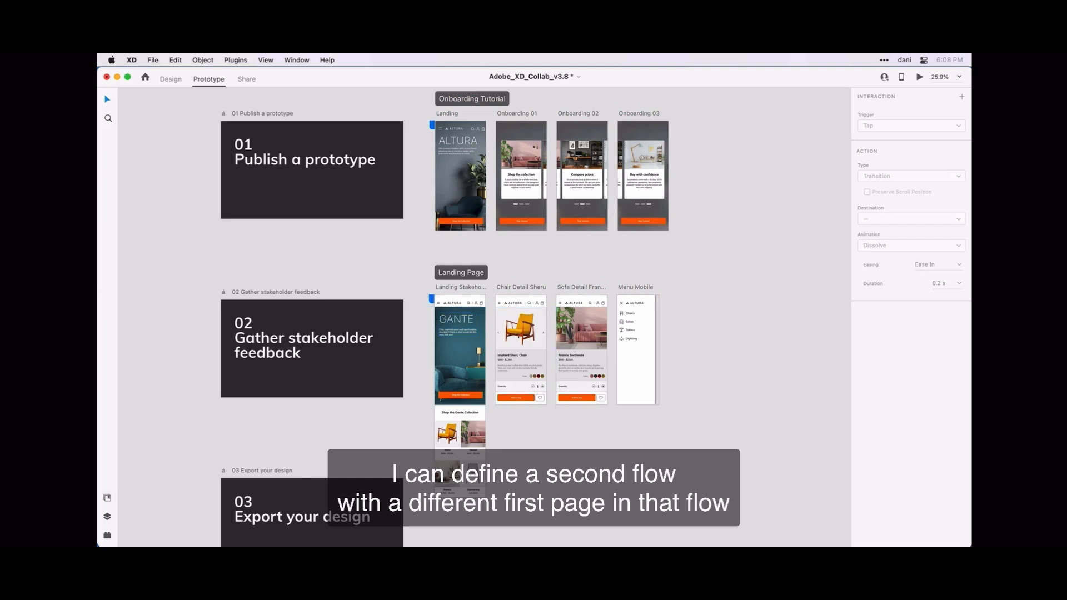
Step: Nudge the Landing Page artboards down along the smart guides, aligned under Onboarding Tutorial
mouse_move(461, 272)
left_mouse_down()
mouse_move(571, 278)
mouse_move(565, 266)
mouse_move(461, 278)
left_mouse_up()
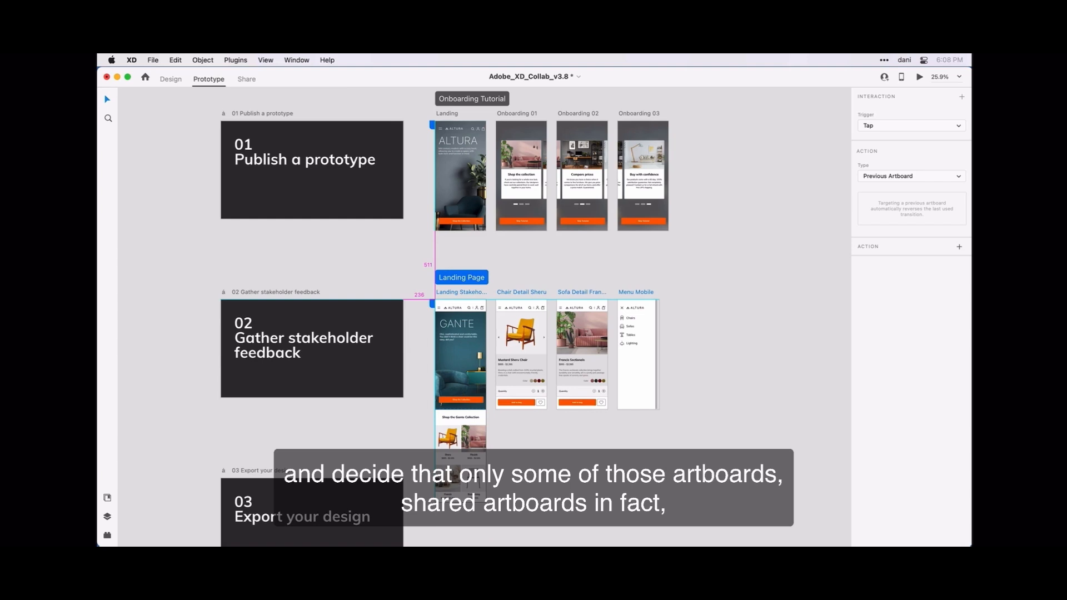
left_click_drag(462, 278, 461, 277)
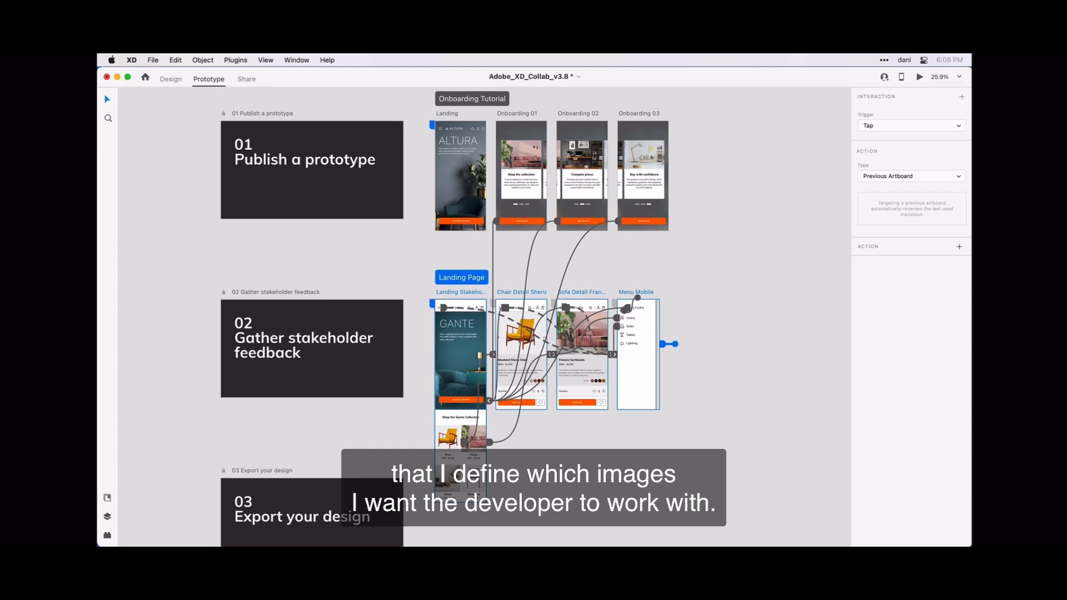
key("Escape")
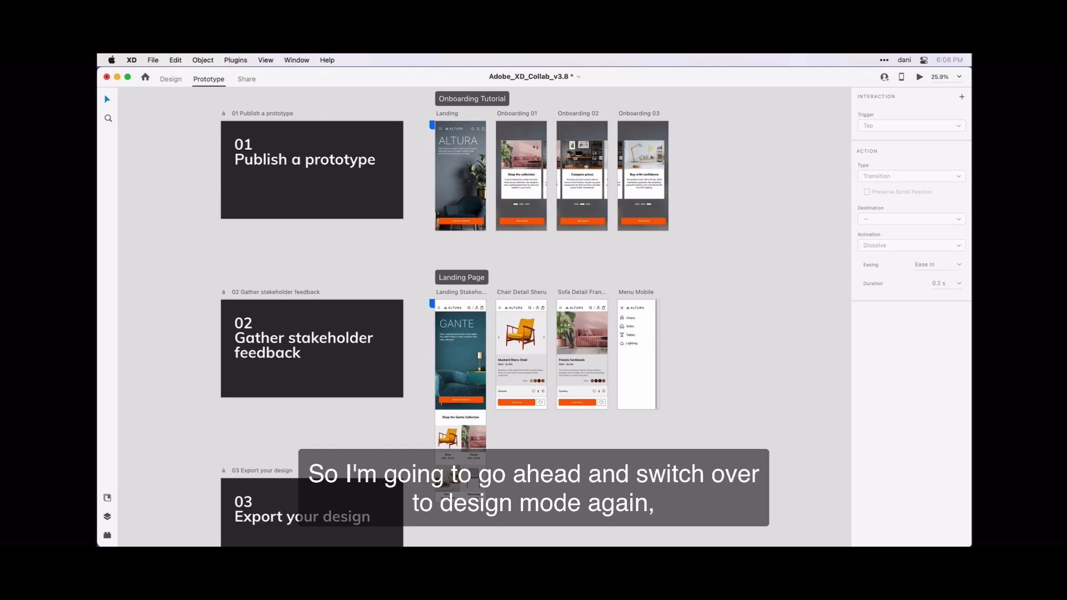
Step: Return to Design mode and zoom to about 47% on the four Landing Page artboards
key("super+1")
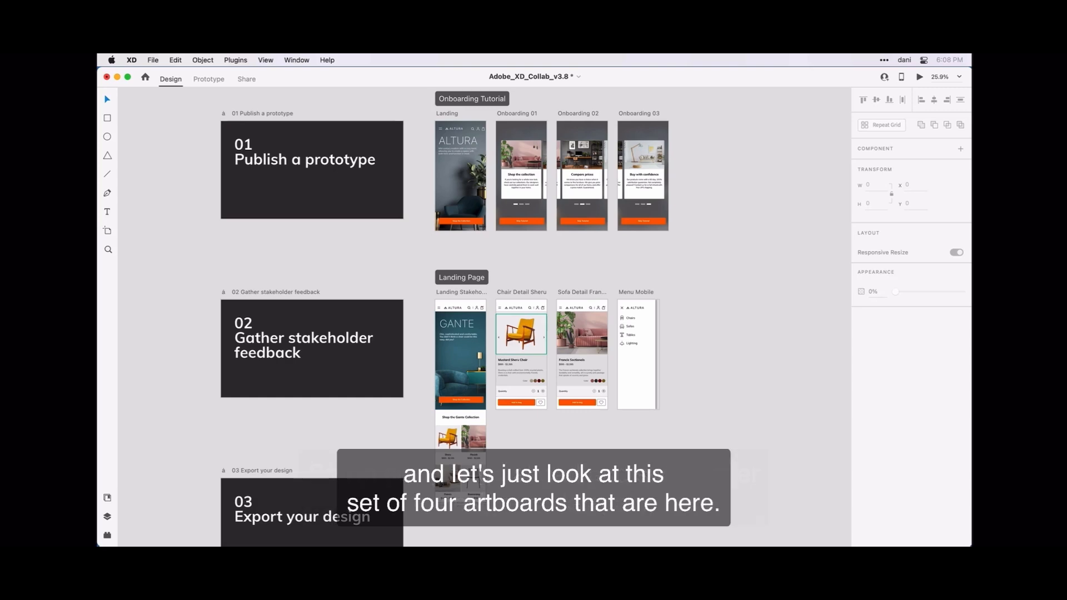
scroll(508, 327, "up", 5)
scroll(528, 200, "down", 5)
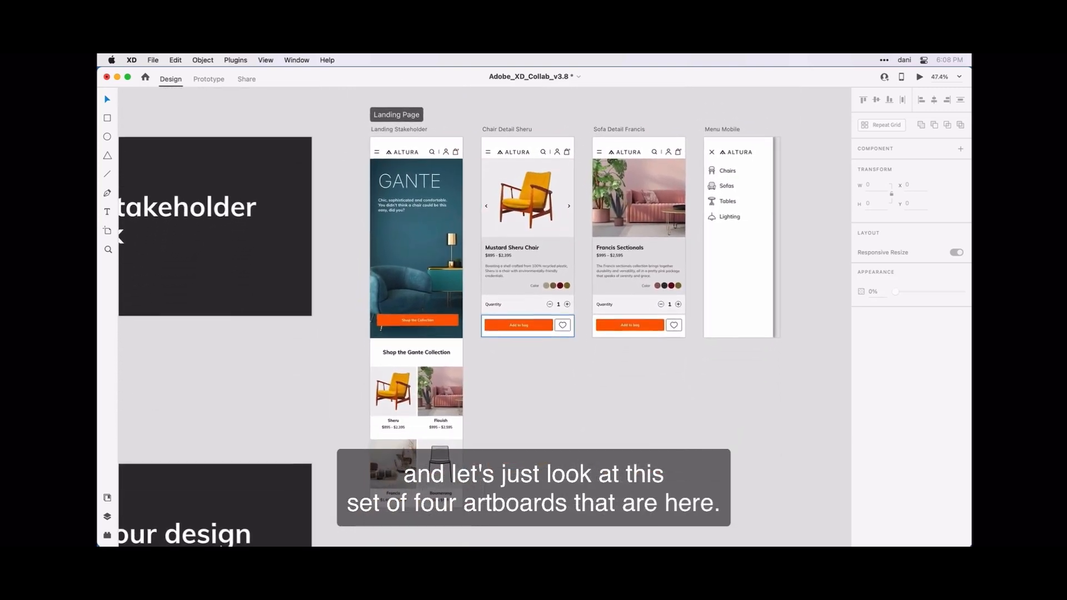
scroll(516, 326, "down", 1)
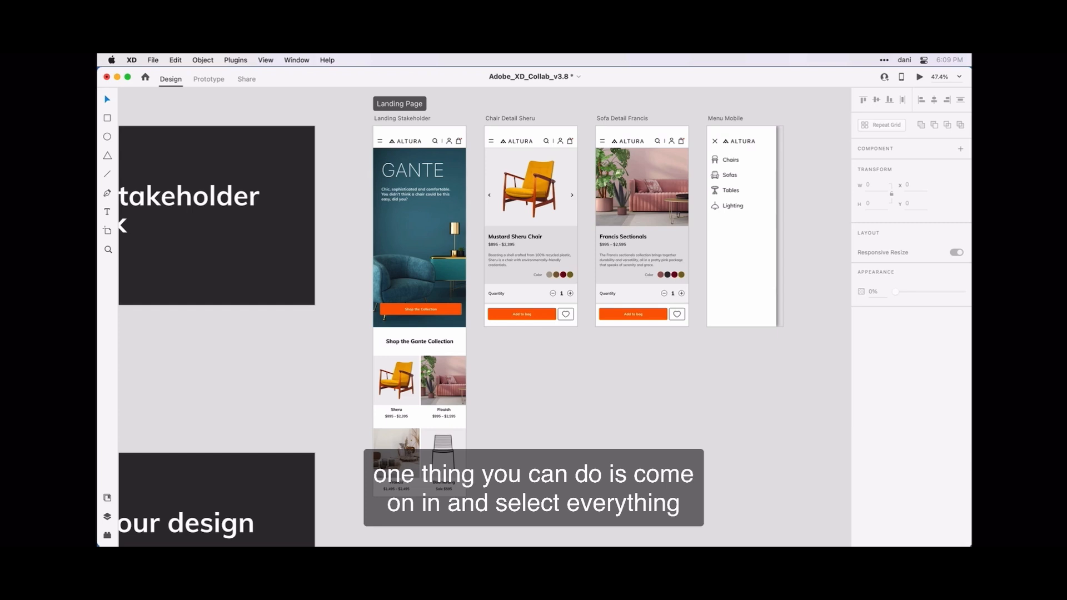
Step: Select all layers across the four Landing Page artboards and clear Mark for Export
left_click_drag(357, 148, 596, 327)
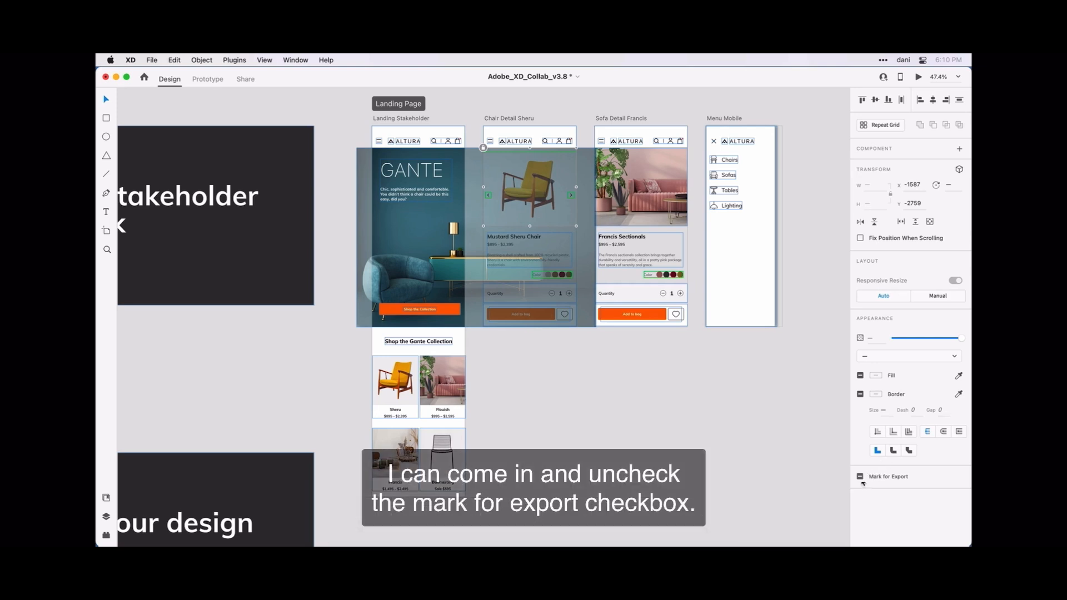
left_click(861, 478)
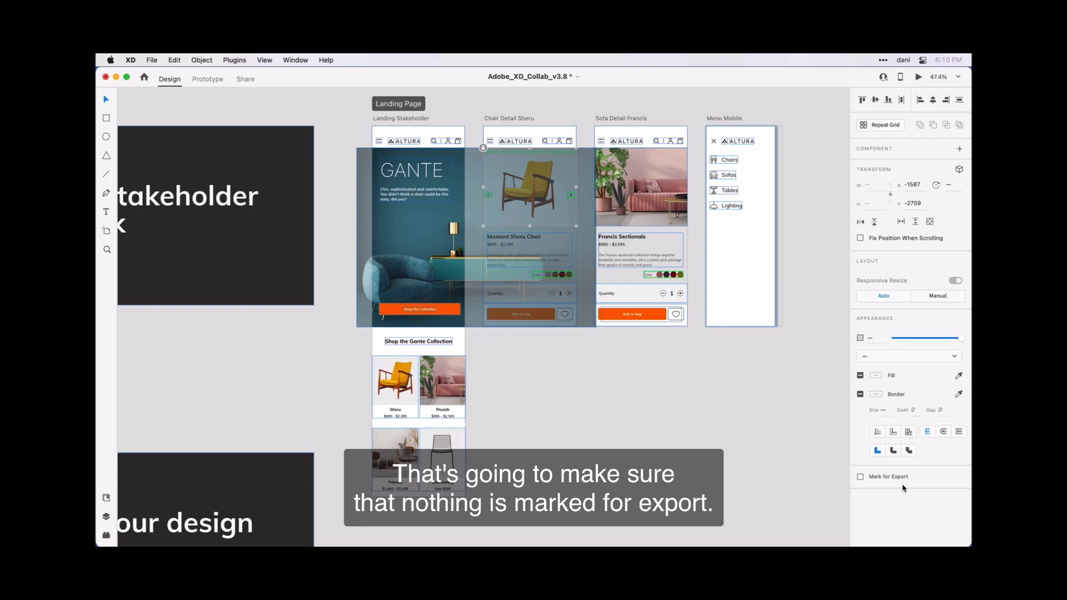
left_click(784, 488)
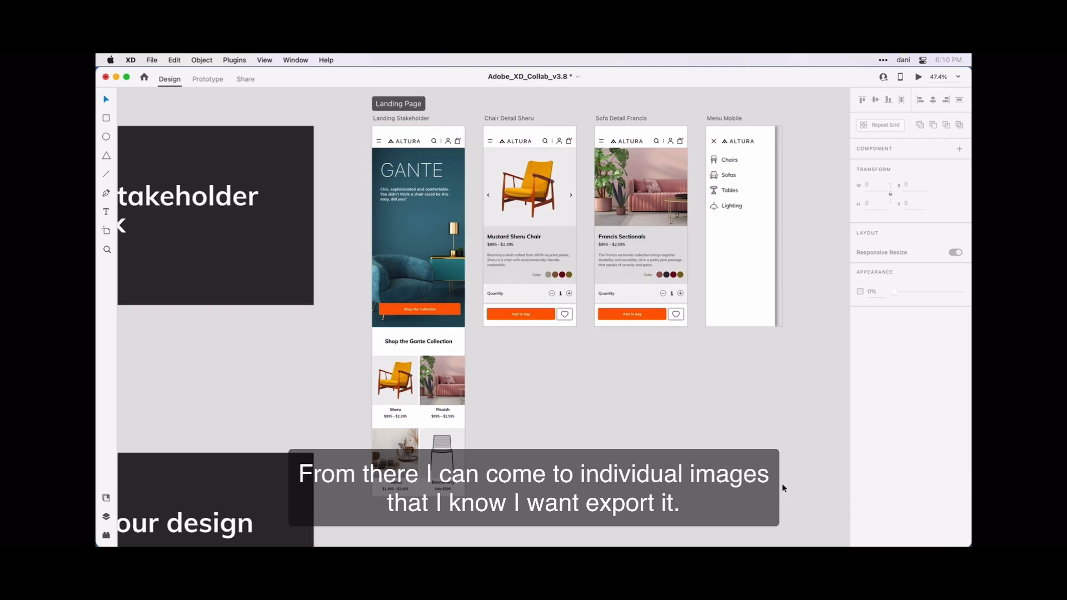
left_click(653, 188)
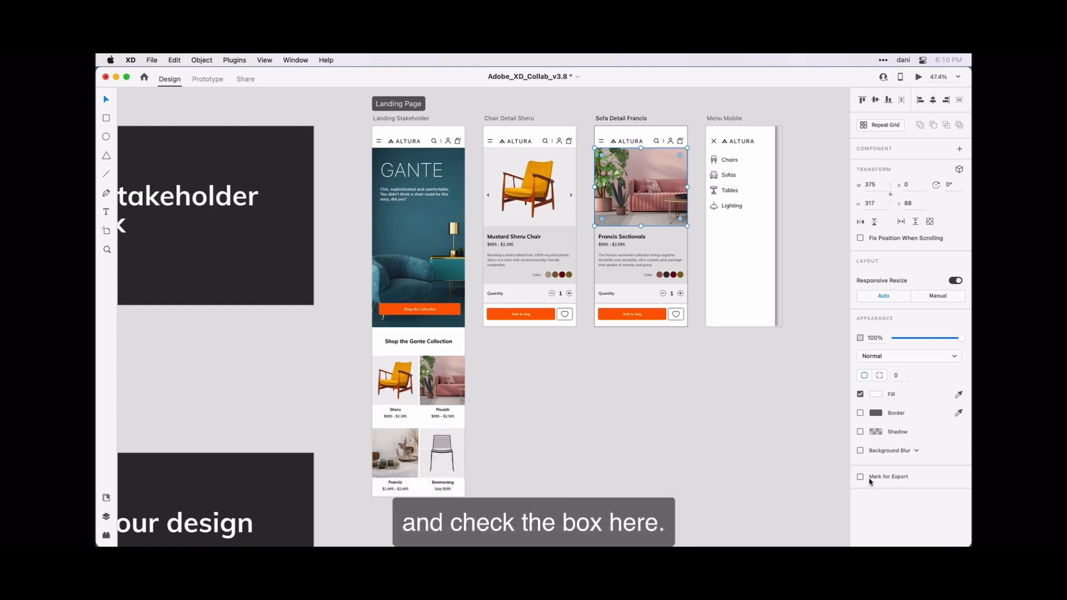
right_click(644, 182)
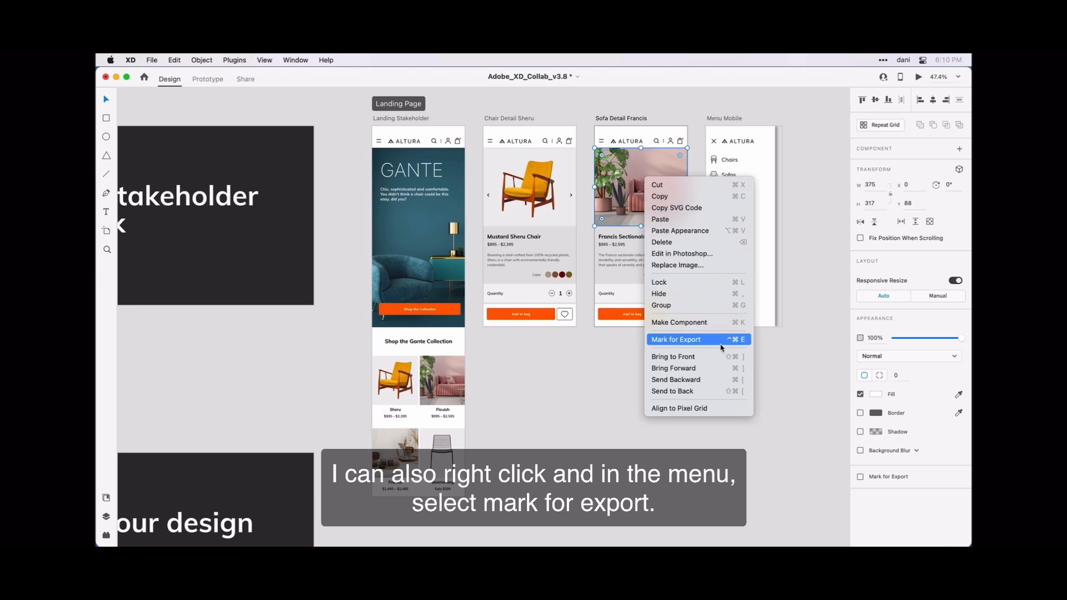
left_click(621, 181)
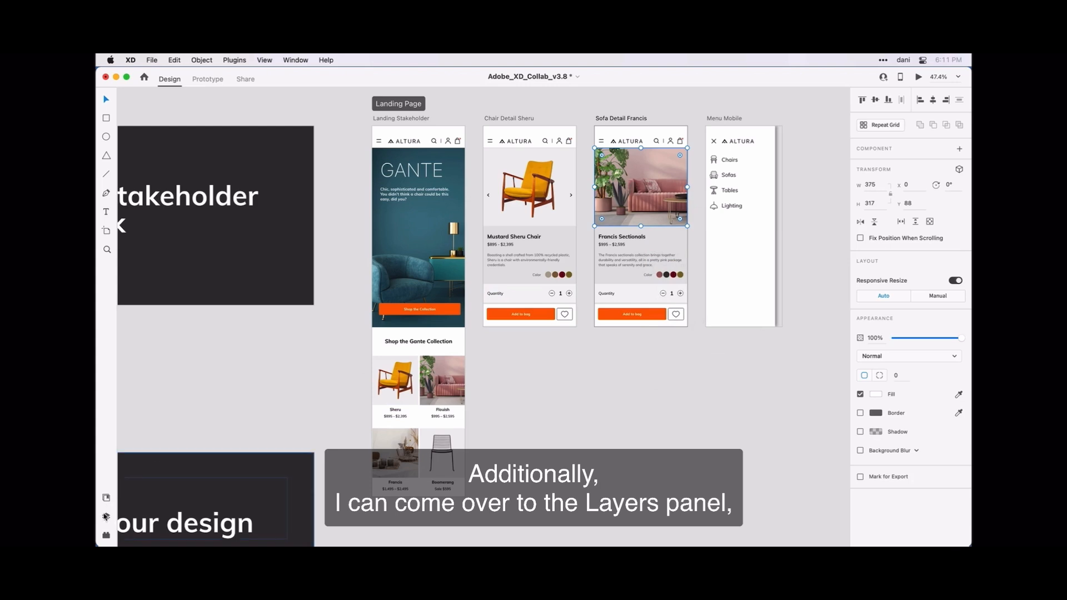
Step: Mark Sofa Detail Francis's Product Container layer and Landing Stakeholder's hero stock photo for export
left_click(106, 517)
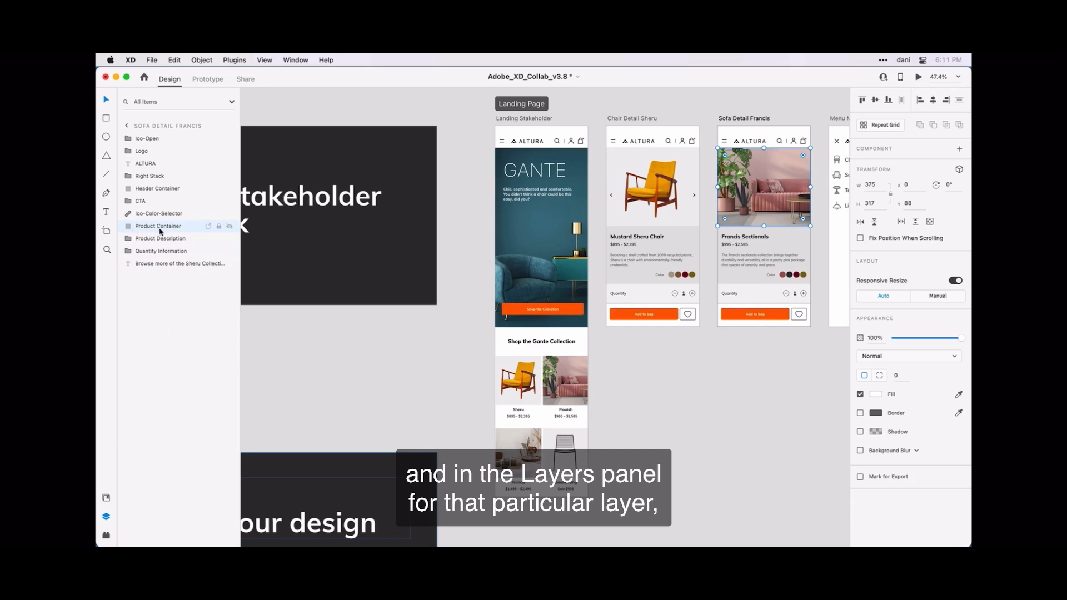
left_click(209, 226)
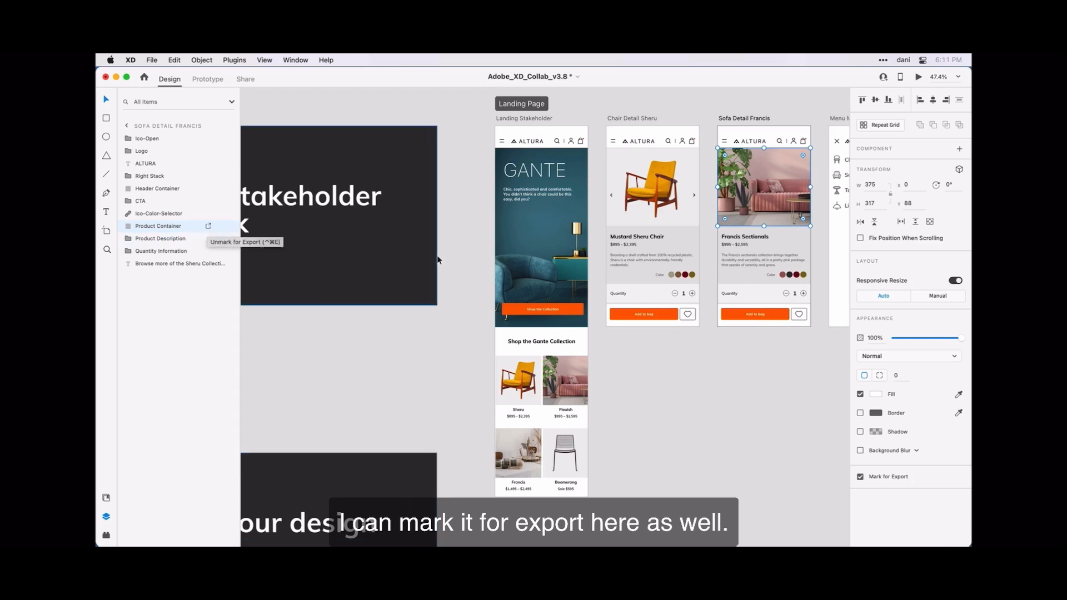
left_click(505, 223)
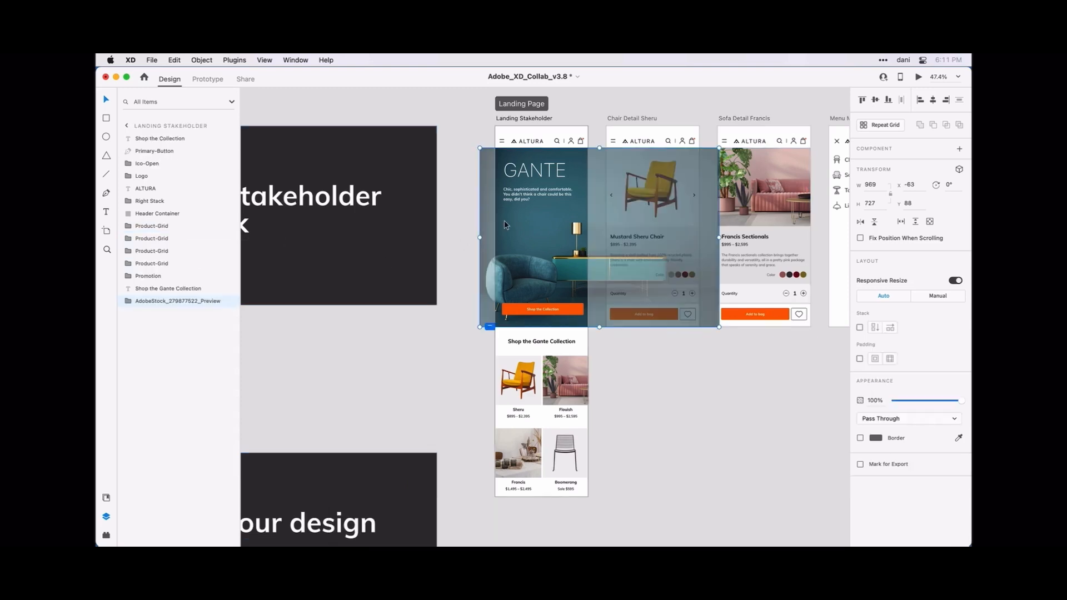
right_click(504, 220)
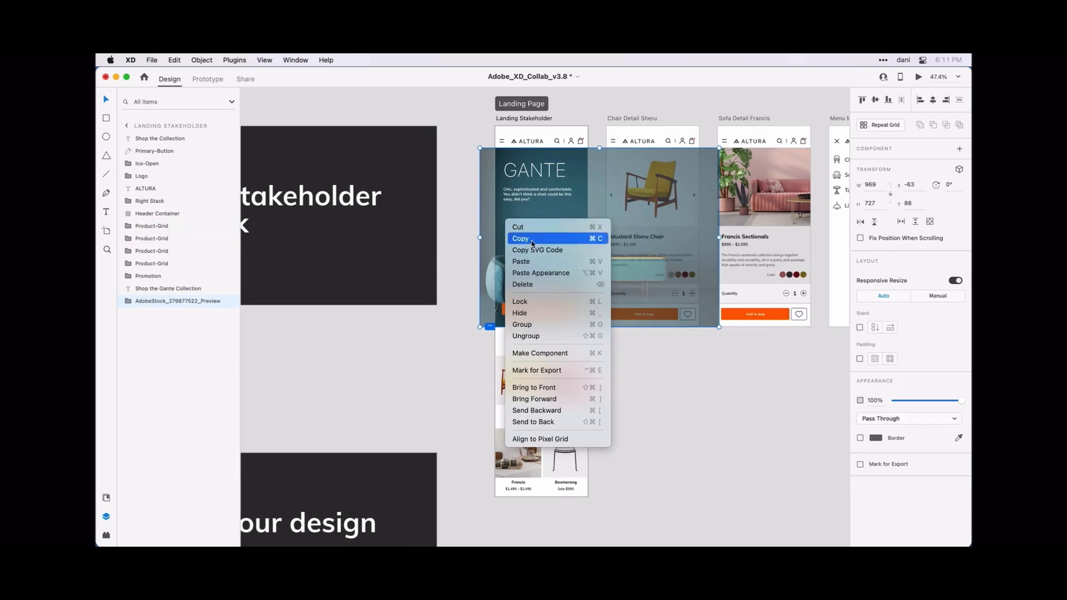
left_click(561, 370)
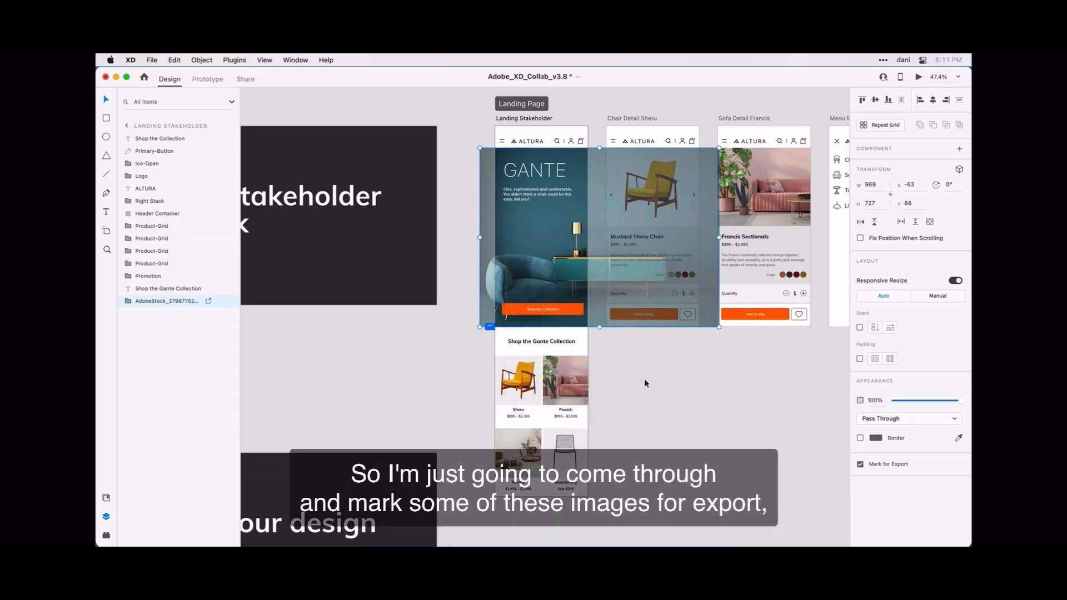
scroll(653, 395, "down", 5)
left_click(662, 407)
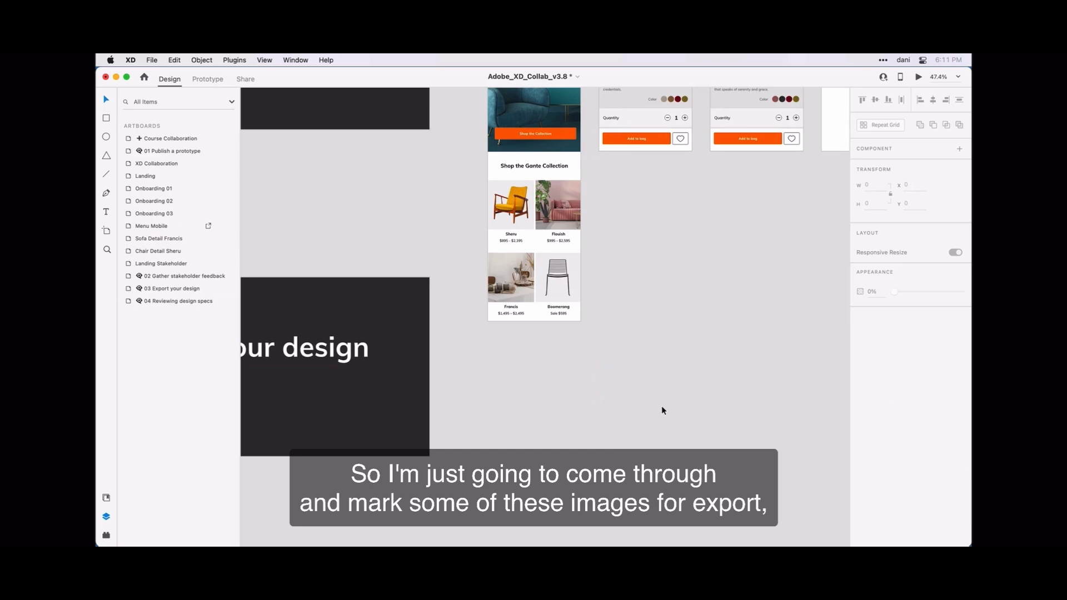
scroll(662, 408, "down", 5)
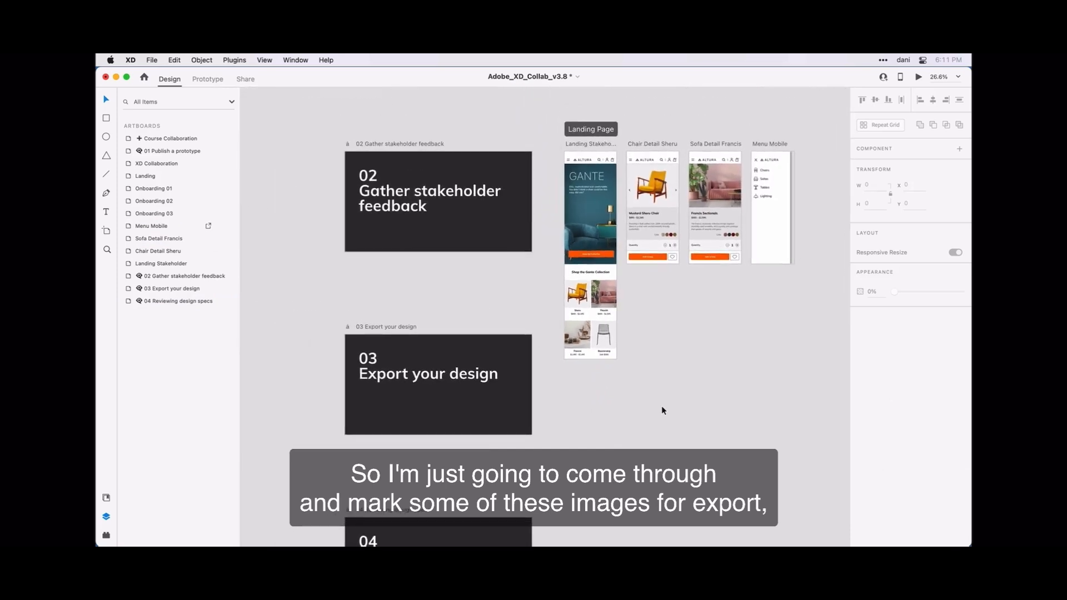
scroll(662, 409, "right", 3)
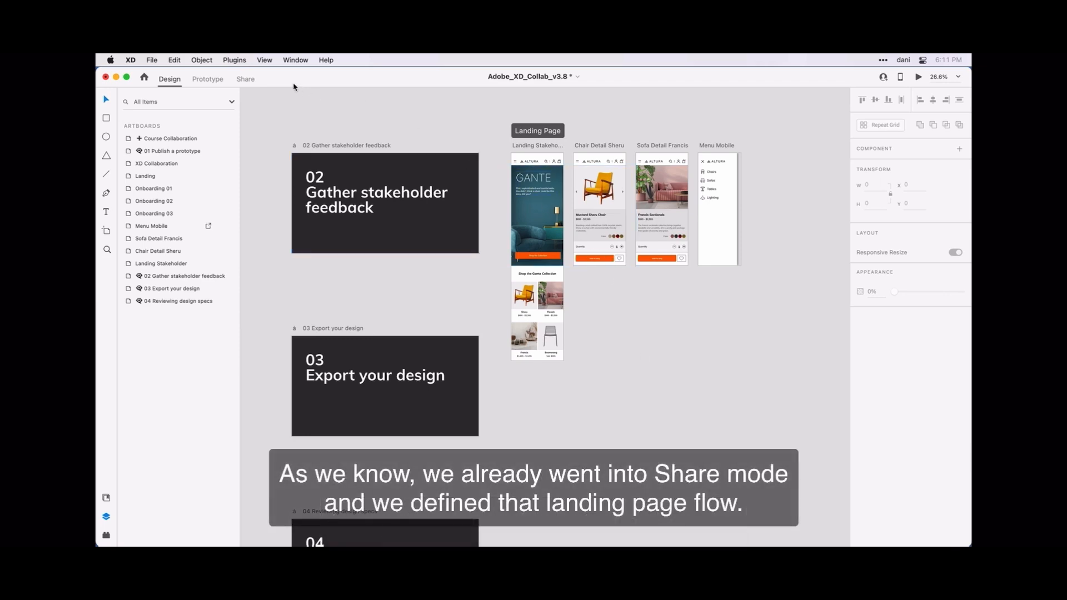
Step: In Share mode, pick the Landing Page flow so Link Settings shows Landing Page
left_click(245, 79)
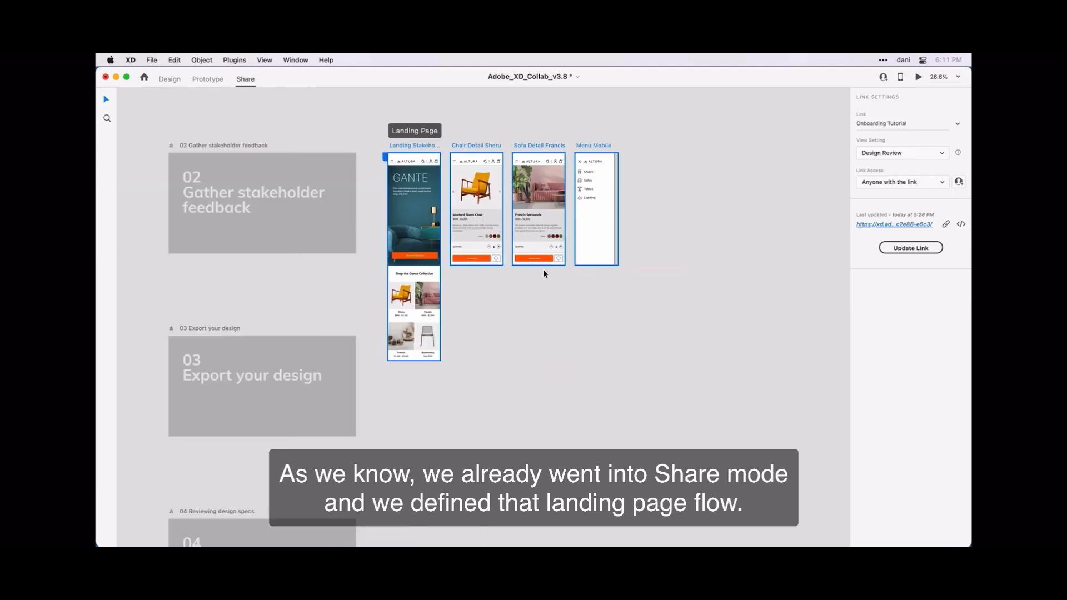
scroll(543, 269, "down", 5)
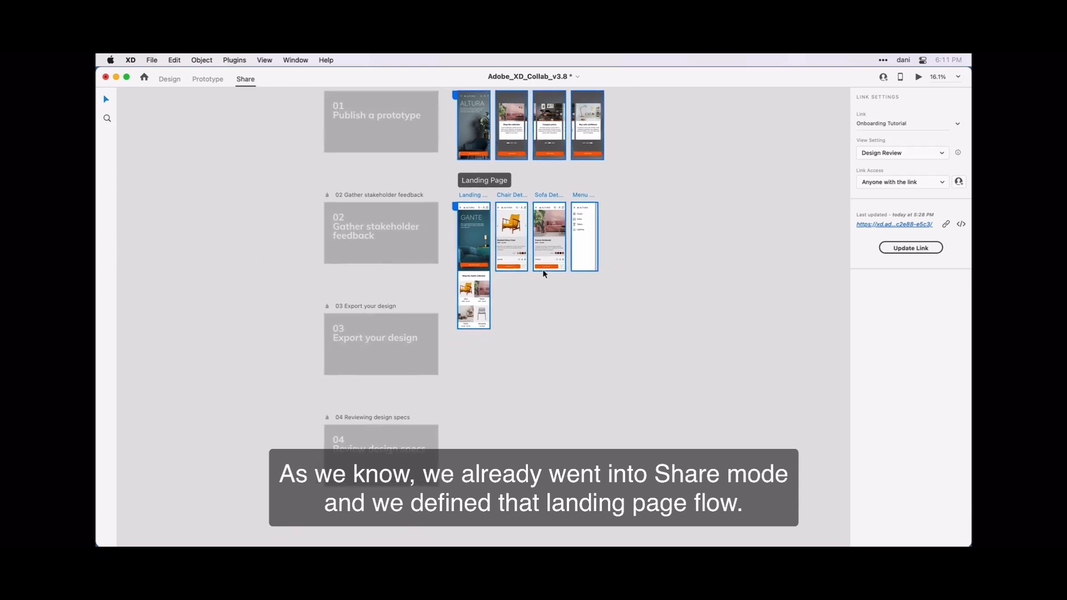
scroll(542, 269, "left", 3)
scroll(542, 269, "up", 2)
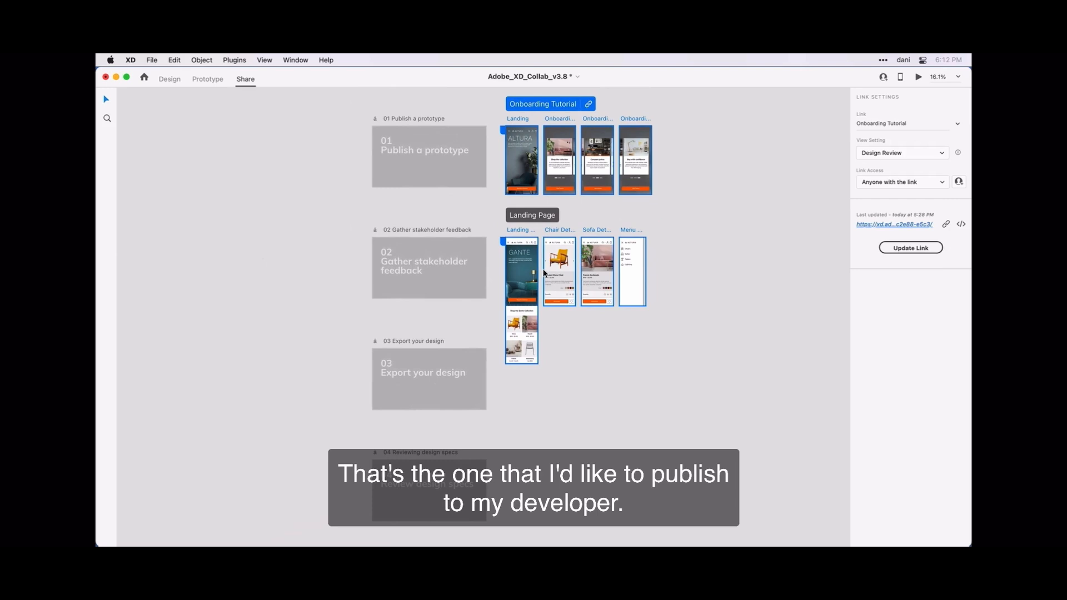
left_click(516, 218)
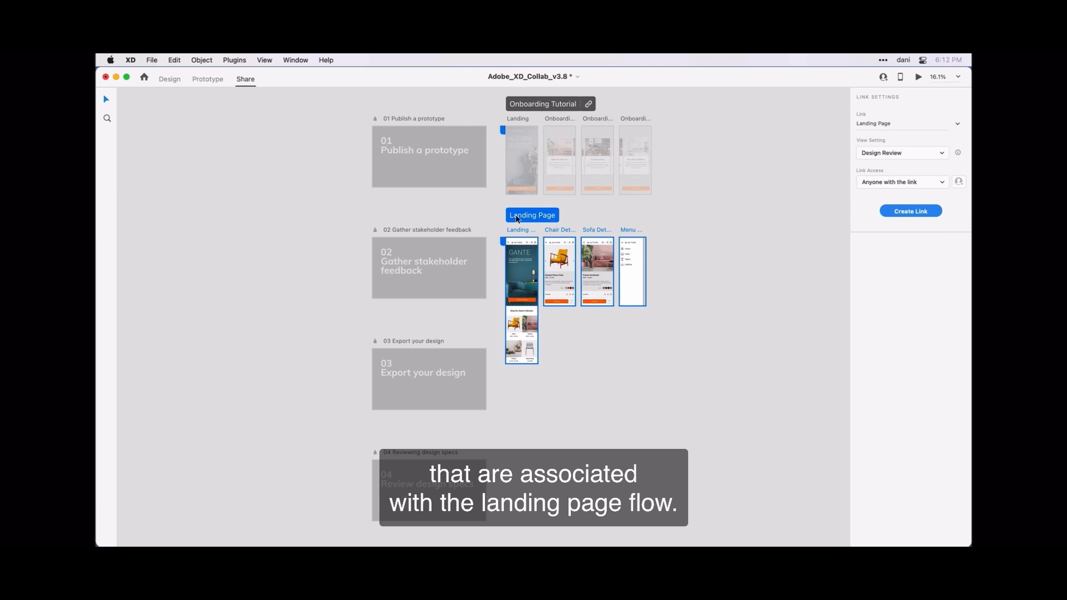
left_click(560, 106)
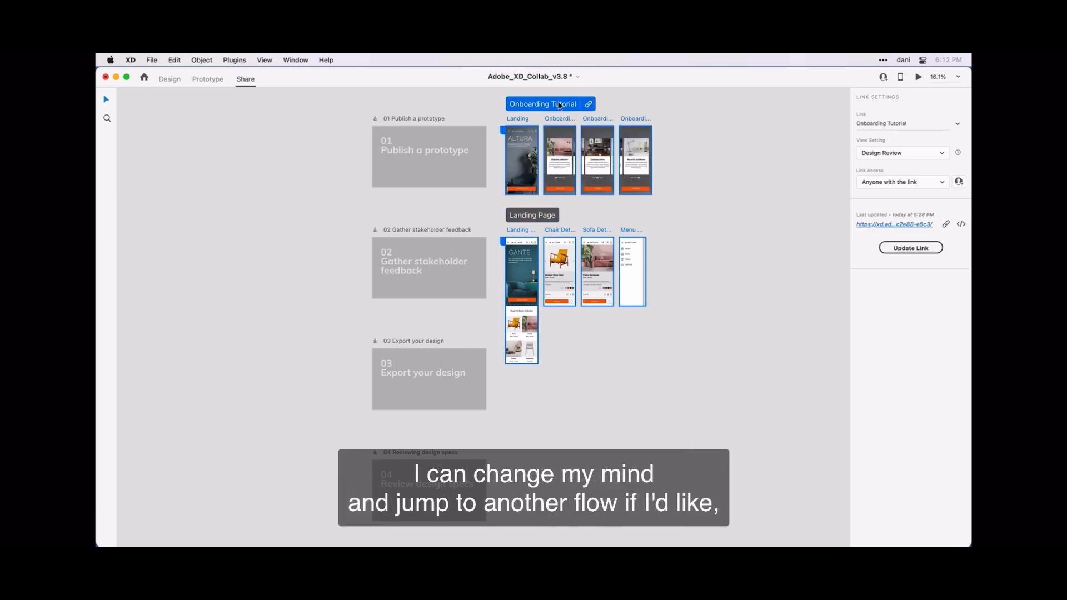
left_click(540, 216)
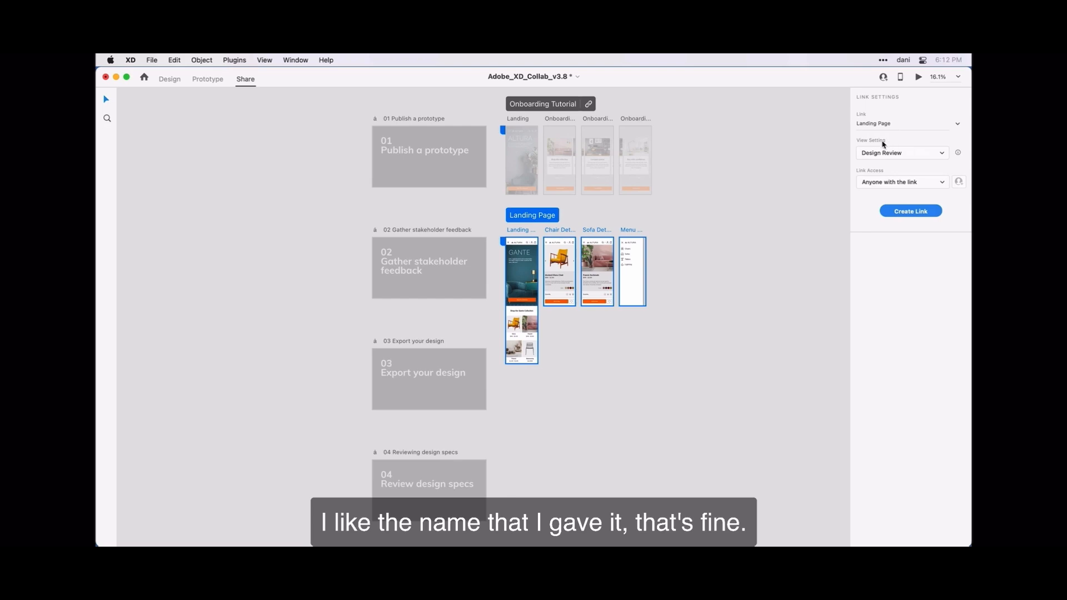
Step: Set the link's View Setting to Development and change the export target from iOS to Web
left_click(942, 154)
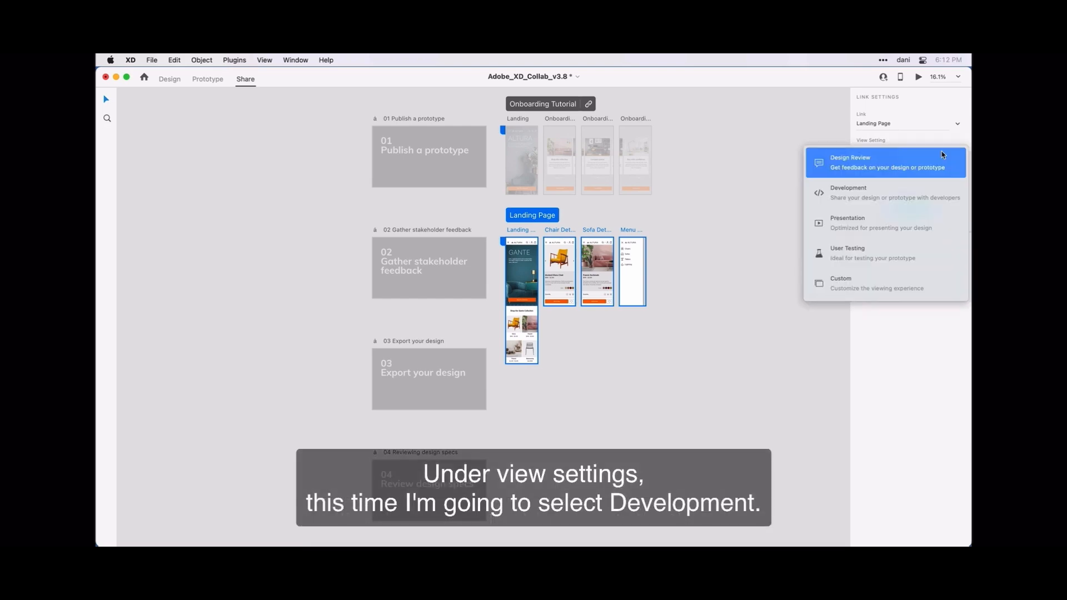
left_click(927, 207)
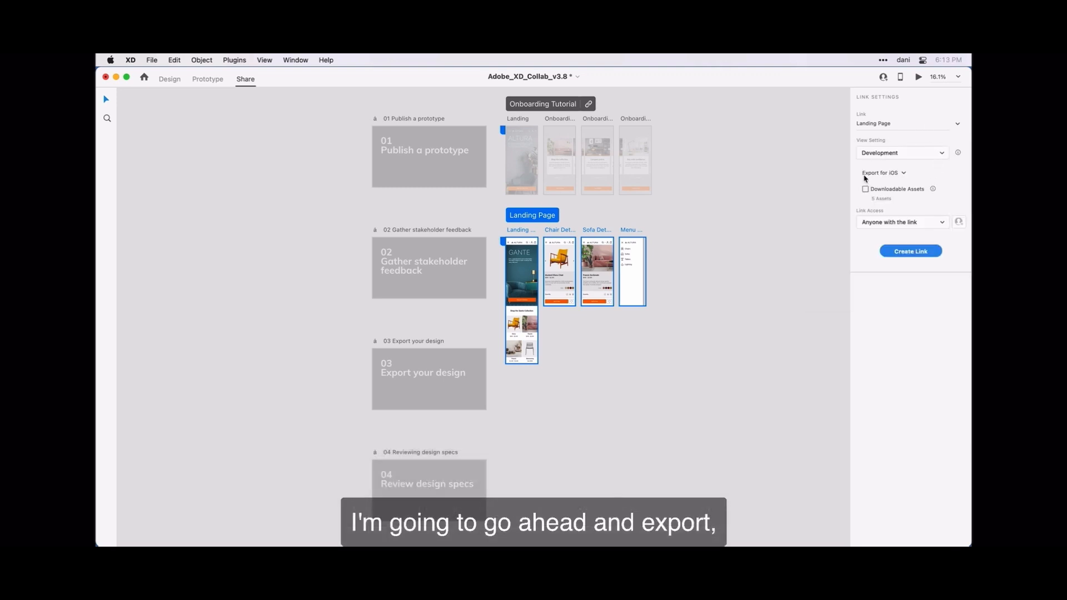
left_click(903, 174)
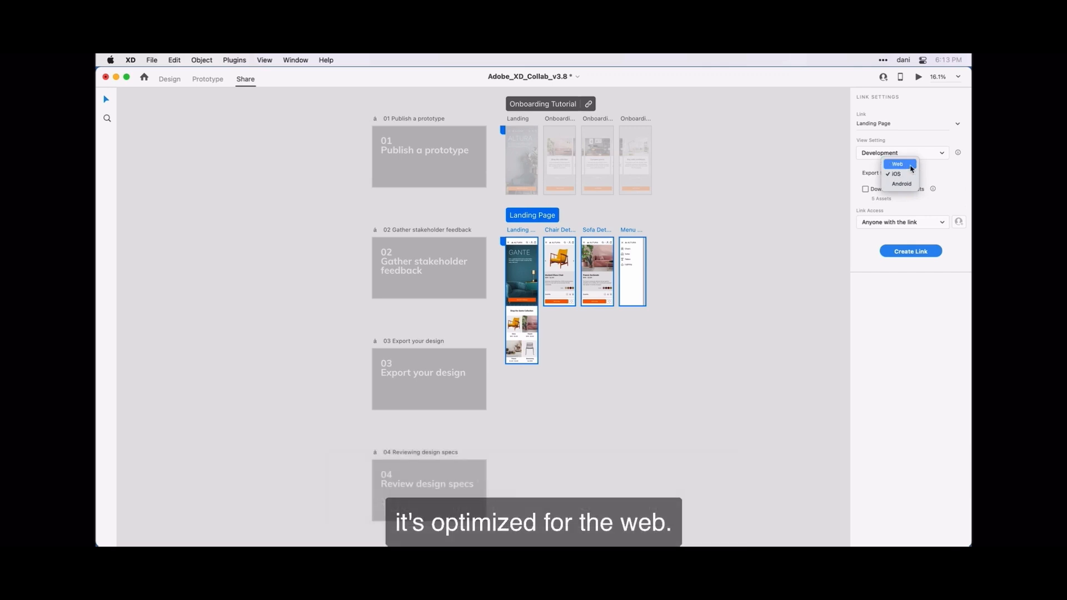
left_click(911, 168)
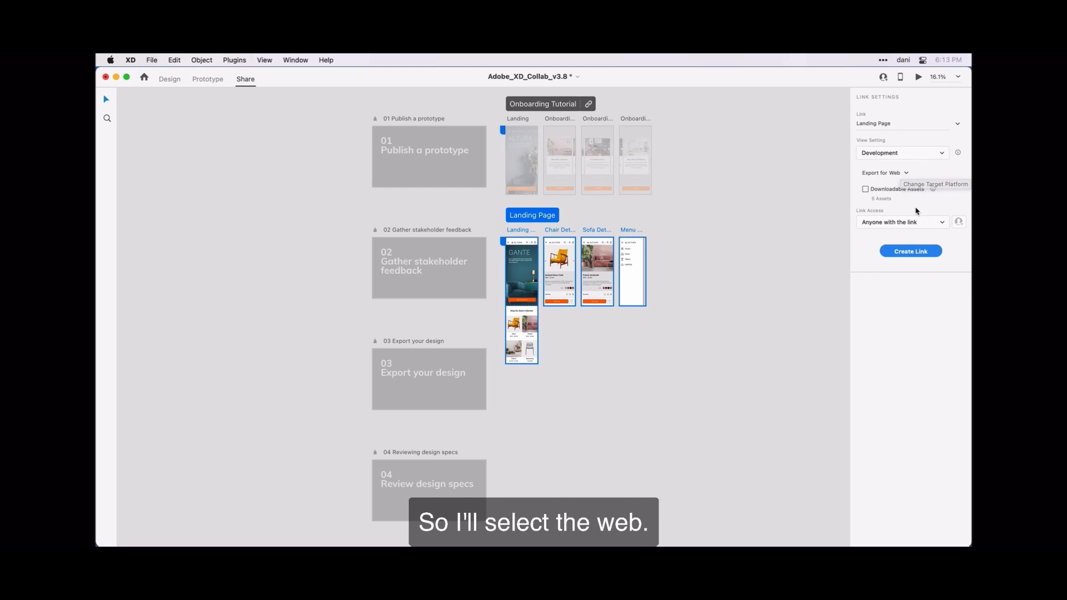
Step: Publish the Landing Page link with its 3 downloadable assets, open to anyone with the link
left_click(865, 189)
left_click(942, 223)
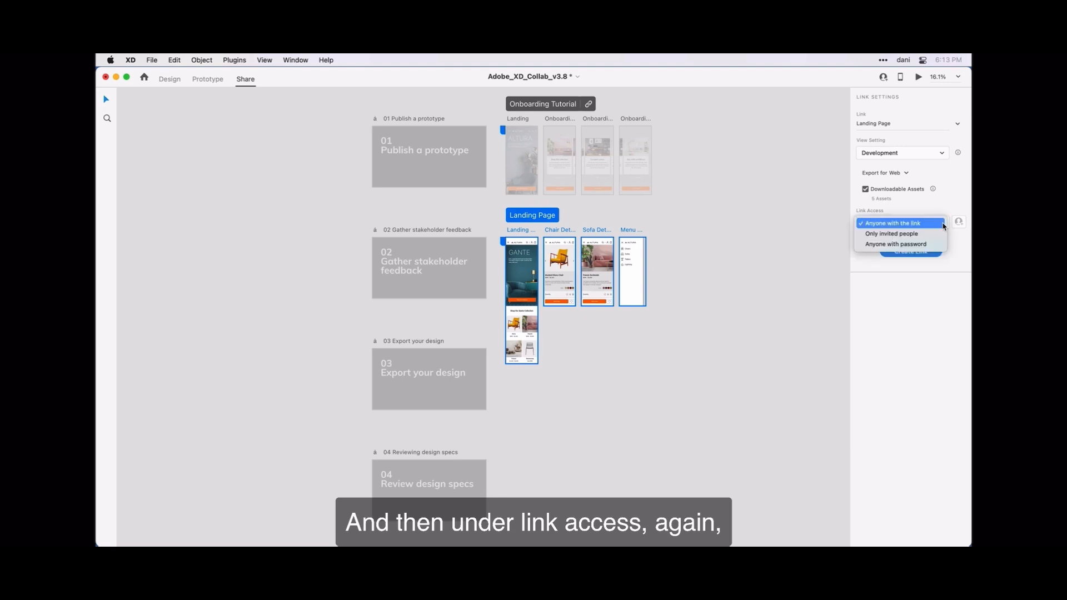
left_click(944, 224)
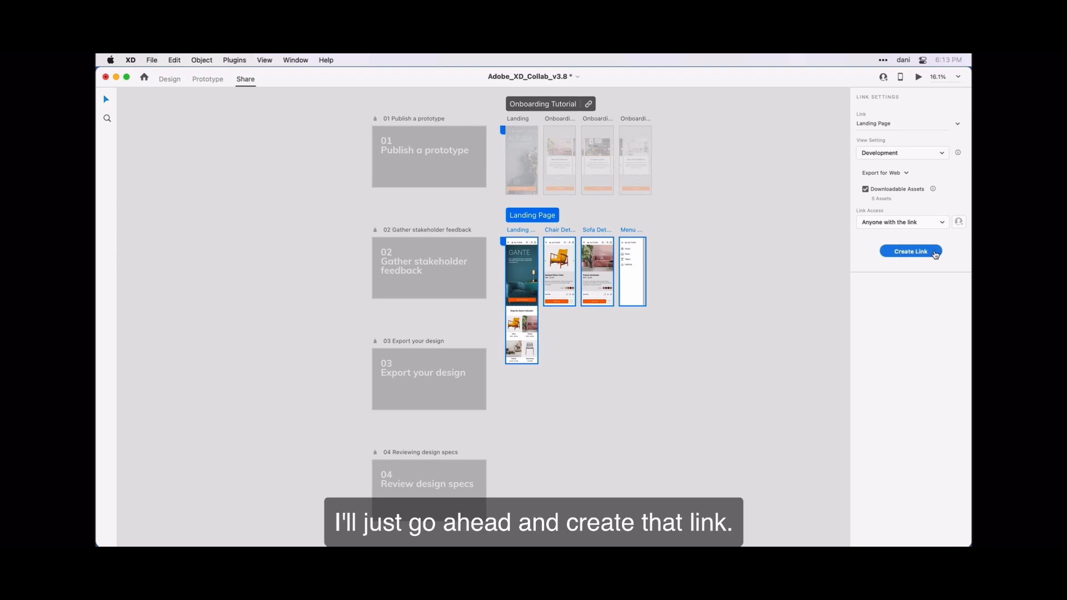
left_click(935, 255)
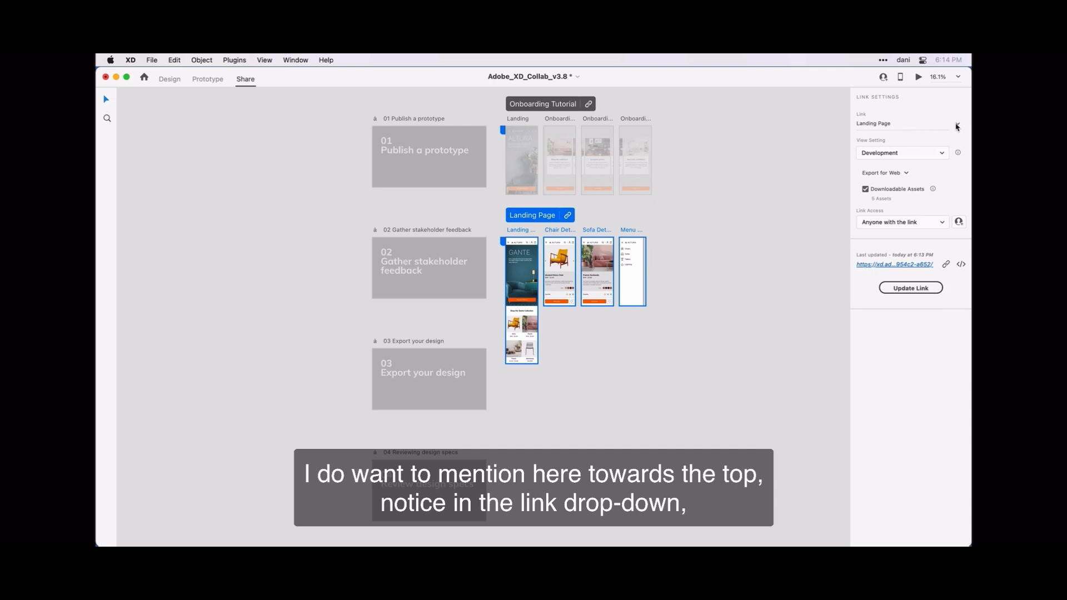
left_click(957, 127)
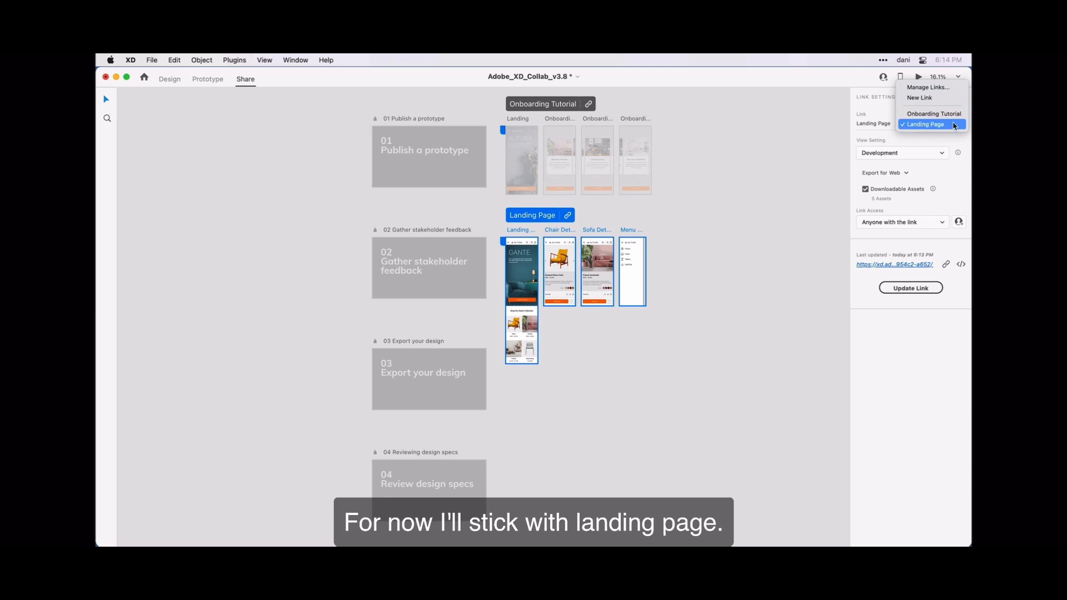
left_click(954, 126)
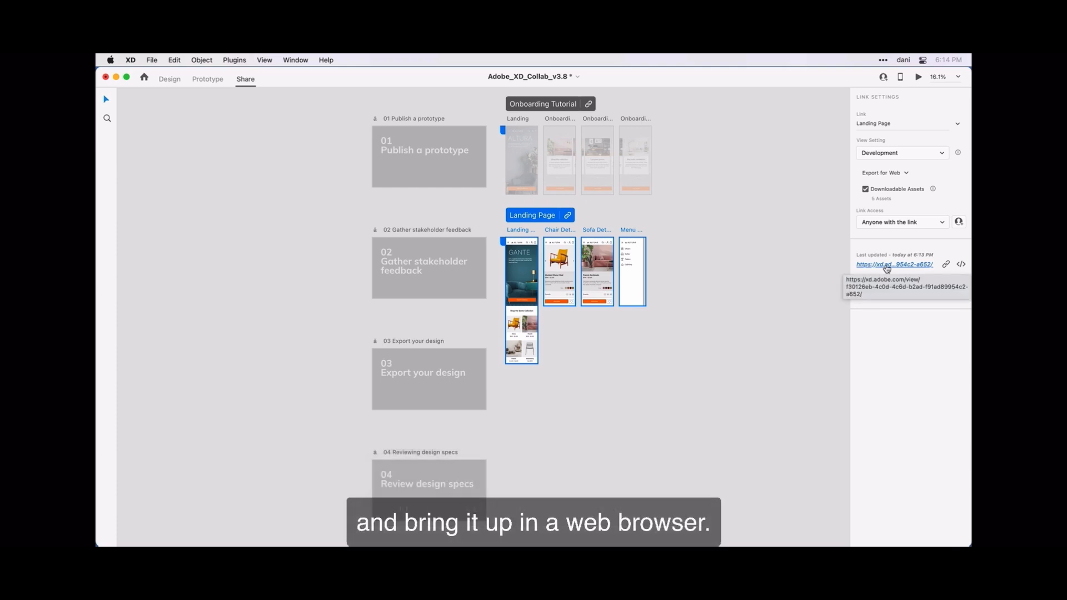
Step: Open the published link URL in Chrome to show the Landing Stakeholder artboard
left_click(887, 266)
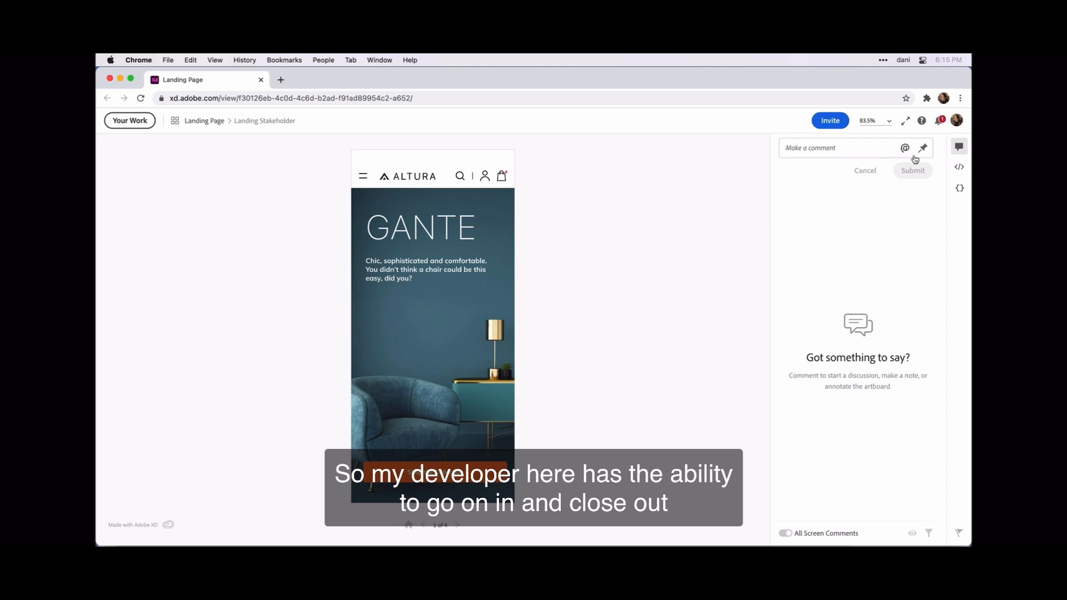
left_click(959, 147)
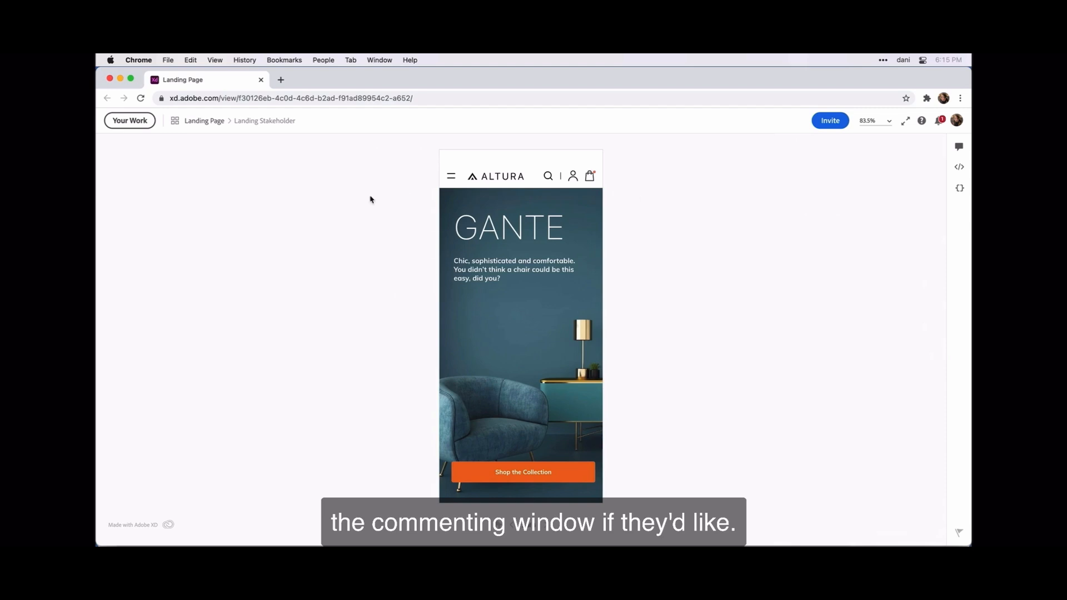
left_click(176, 124)
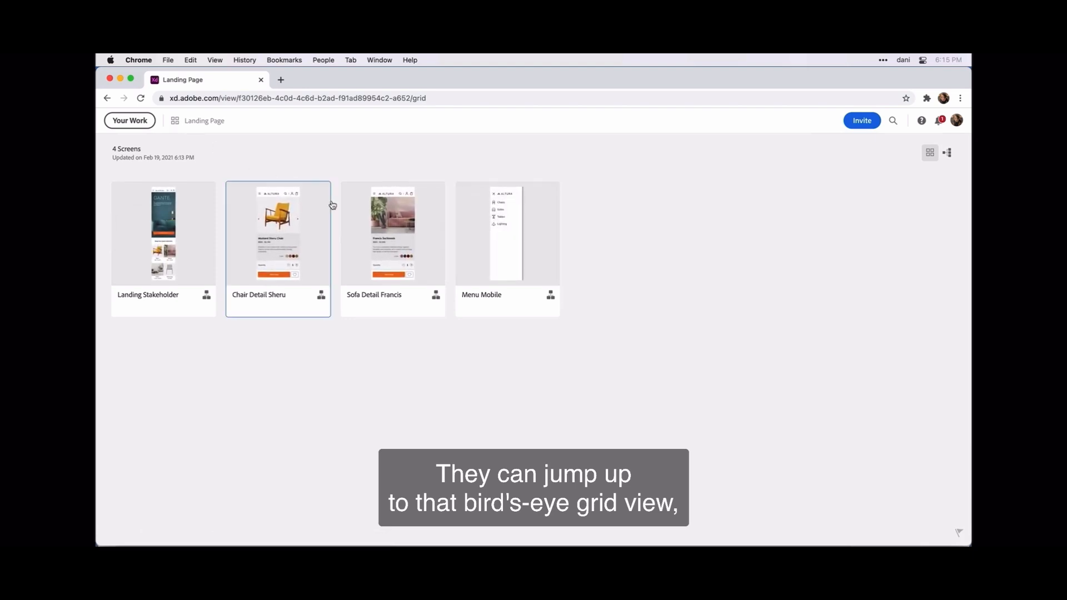
left_click(435, 298)
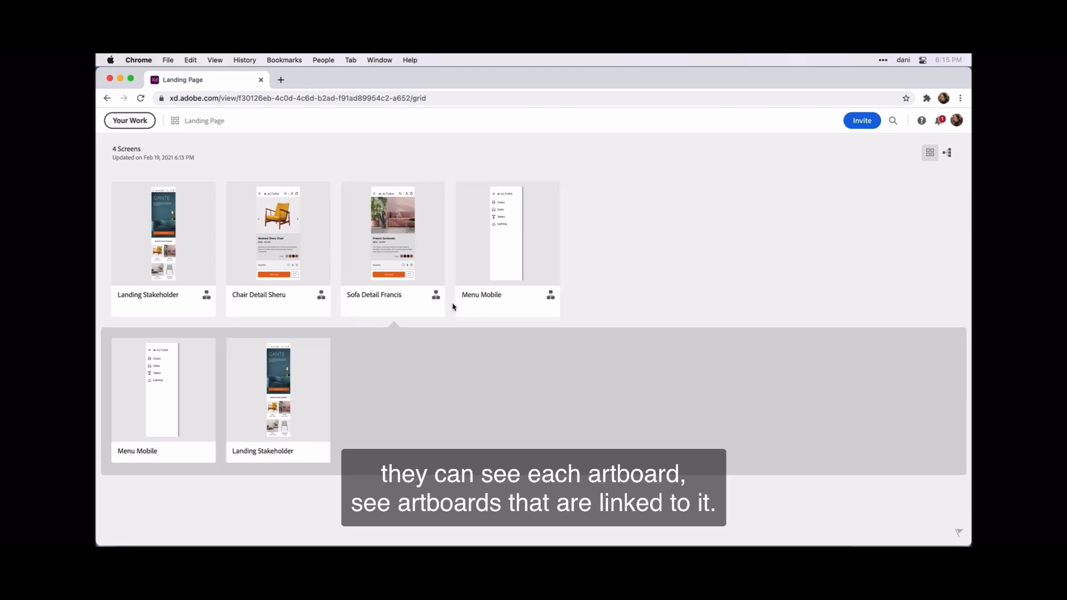
left_click(392, 240)
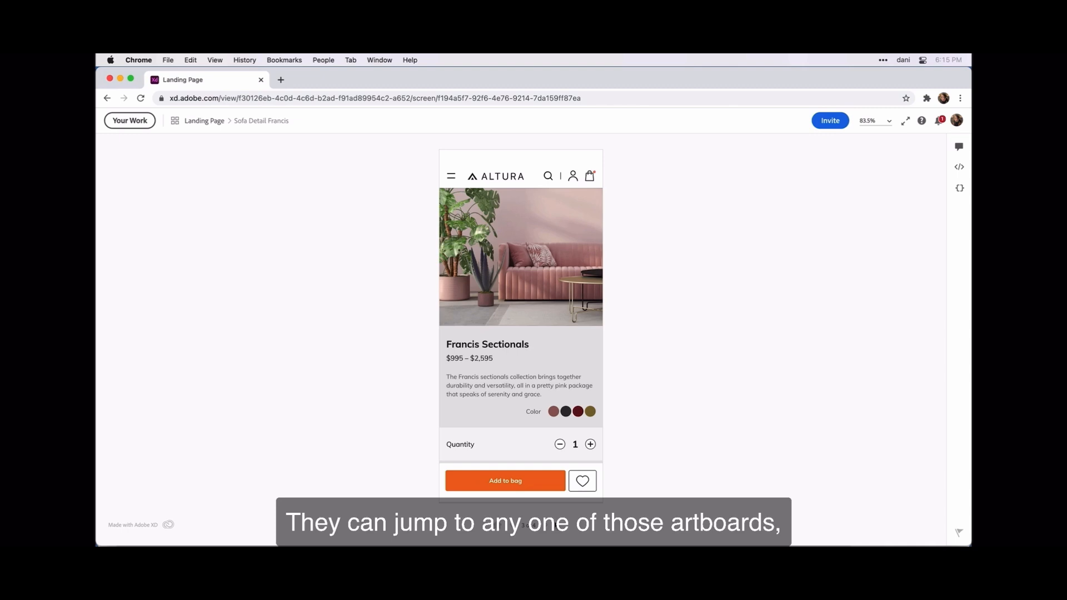
left_click(547, 526)
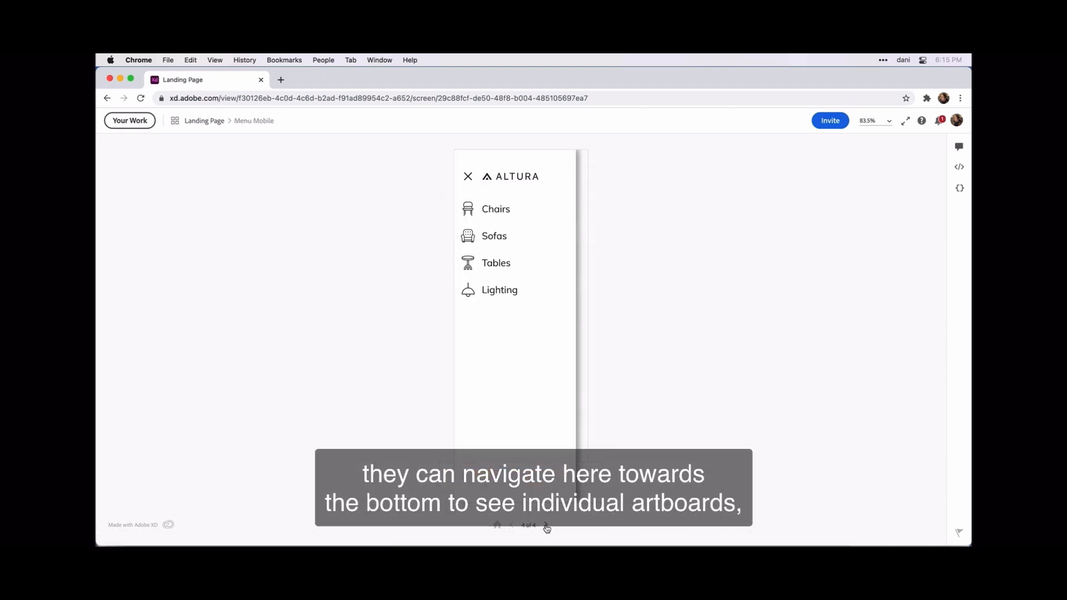
left_click(547, 527)
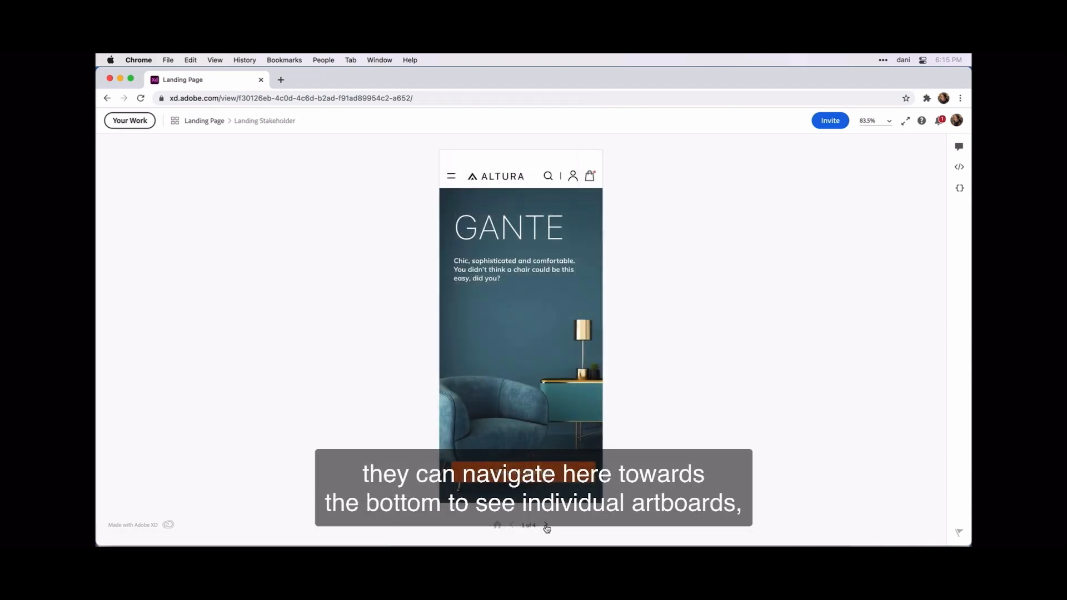
left_click(547, 527)
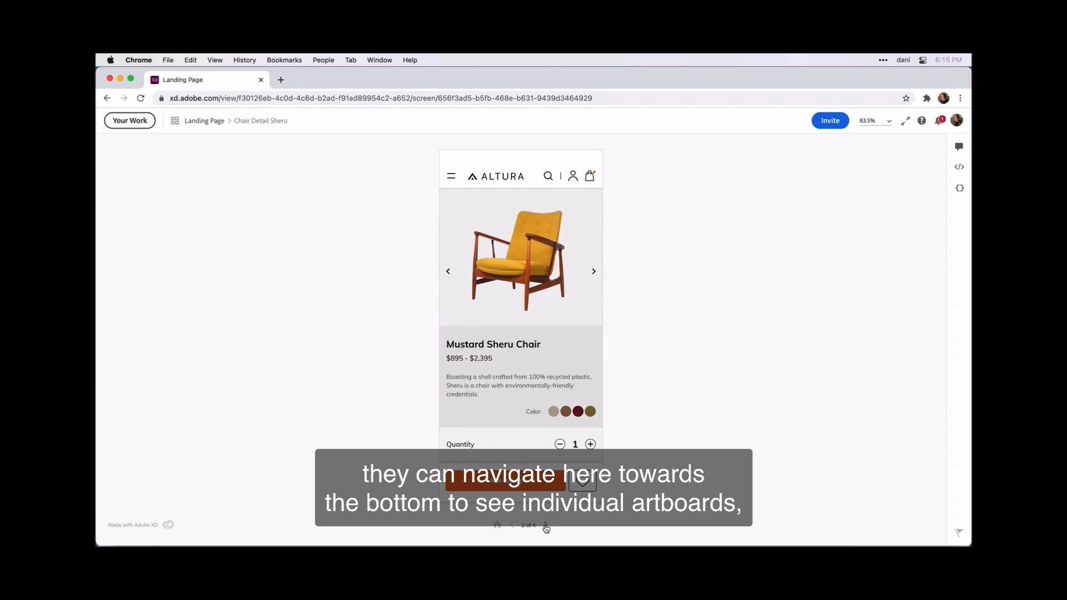
left_click(498, 527)
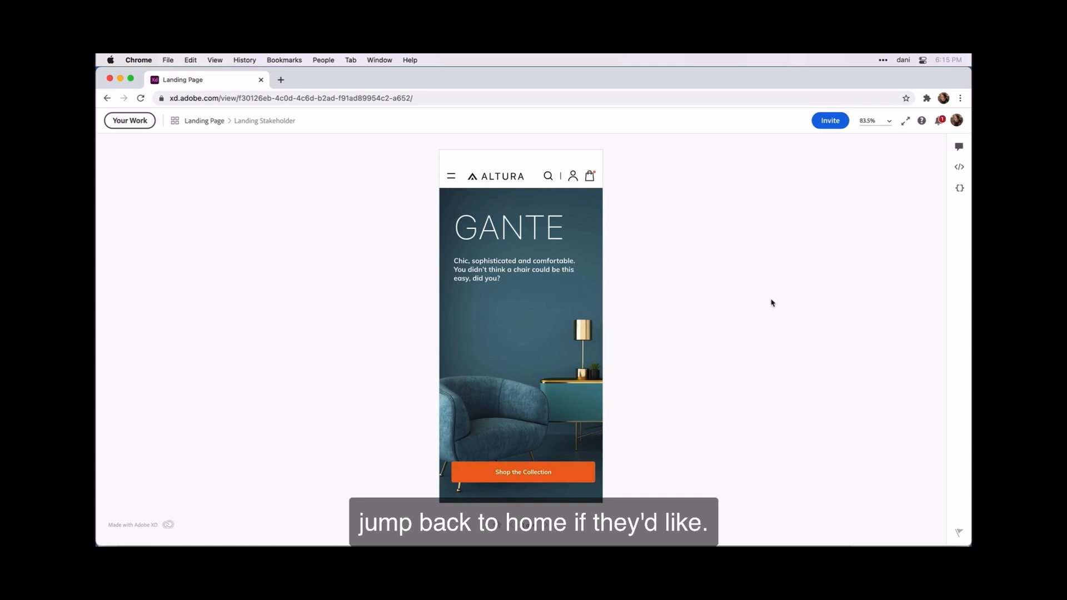
Step: Show the empty comments pane beside the Landing Stakeholder artboard
left_click(958, 147)
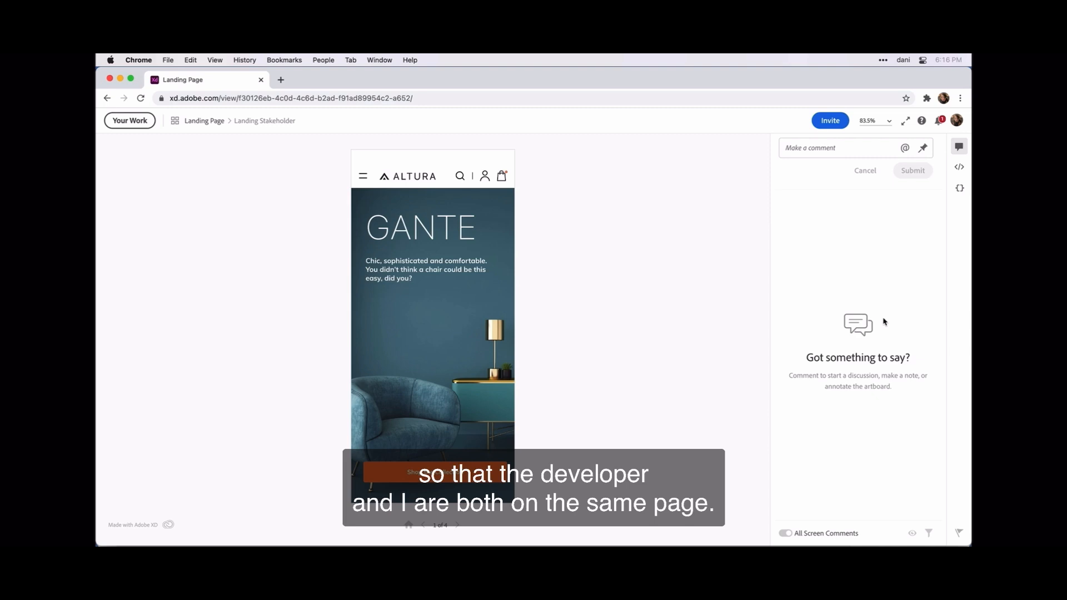
Step: Show Landing Stakeholder's specs: 375×812 viewport, 375×1500 design, assets, colours and character styles
left_click(960, 167)
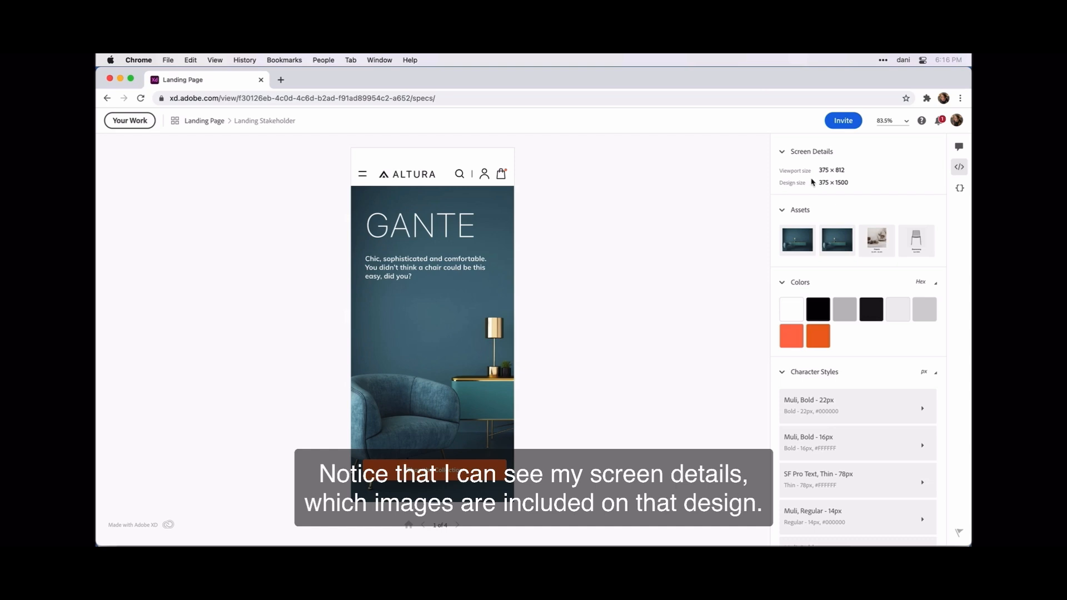
scroll(852, 212, "down", 2)
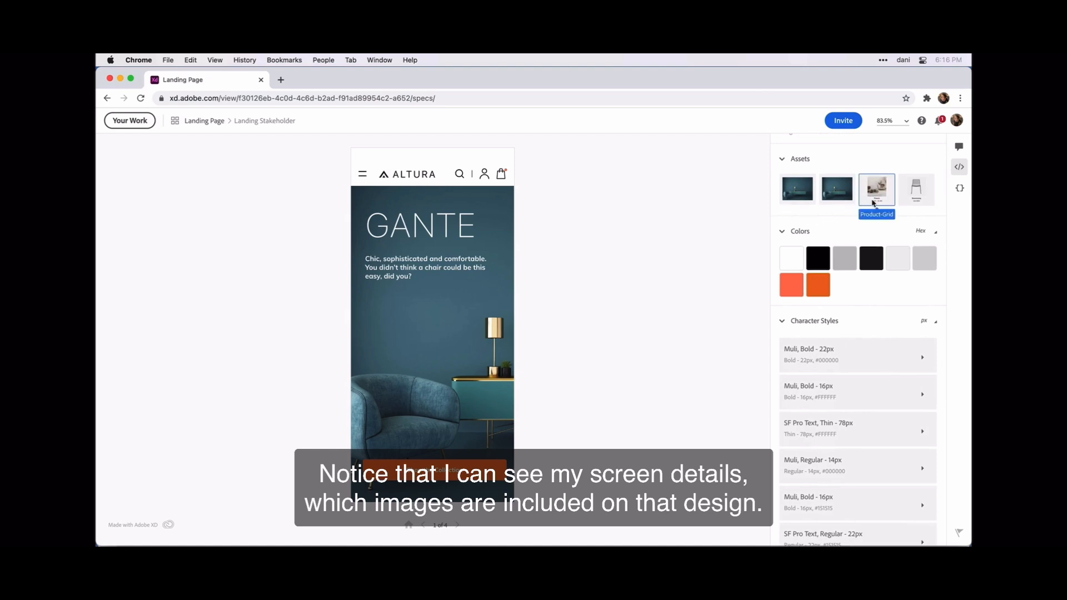
Step: Select the hero image and Product-Grid assets for download, keeping PNG as the format
left_click(809, 192)
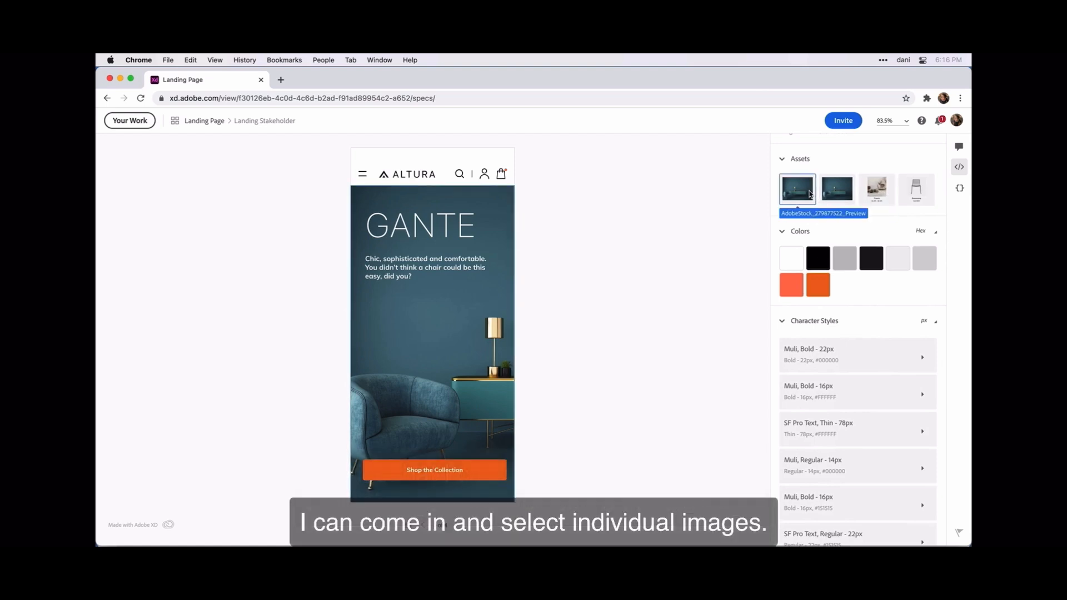
left_click(877, 195, "shift")
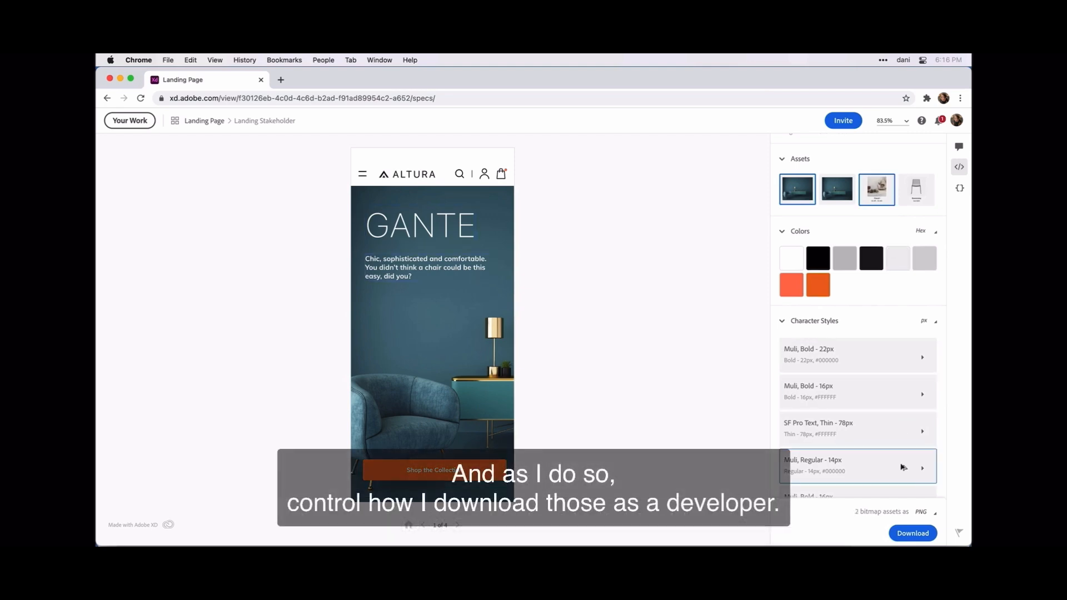
left_click(936, 518)
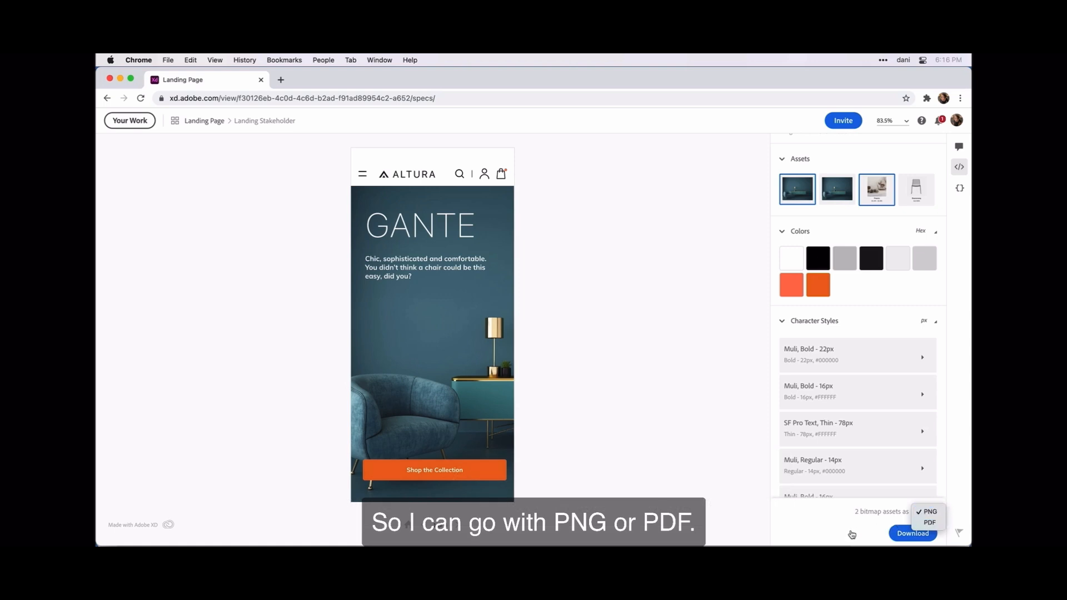
left_click(852, 535)
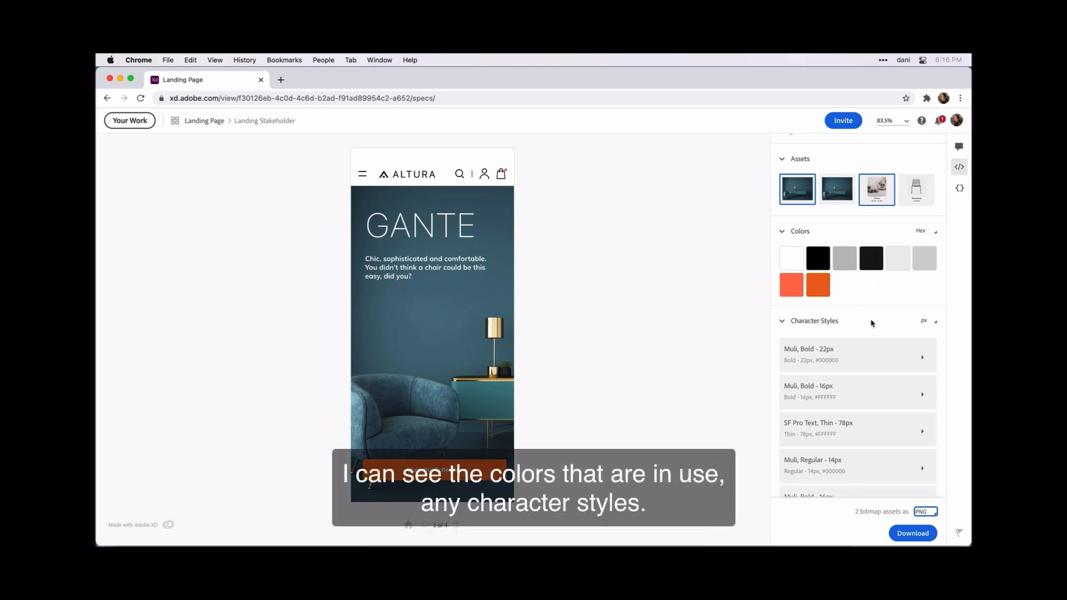
Step: Scroll the specs to the three Tap interactions: Menu Mobile overlay, Chair Detail Sheru, Sofa Detail Francis
scroll(872, 327, "down", 1)
scroll(871, 327, "down", 8)
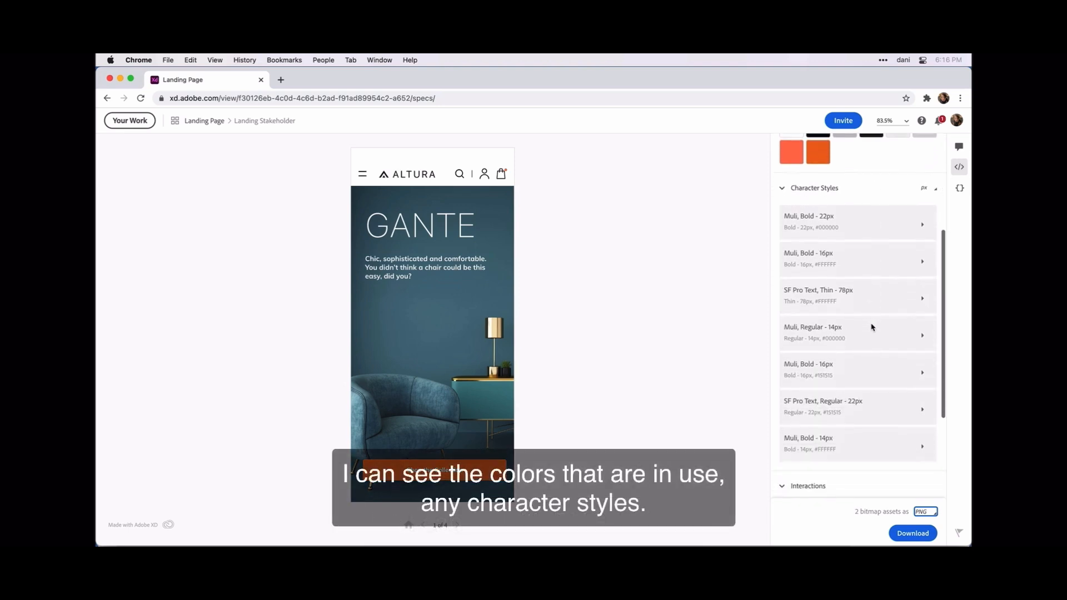
scroll(872, 327, "down", 1)
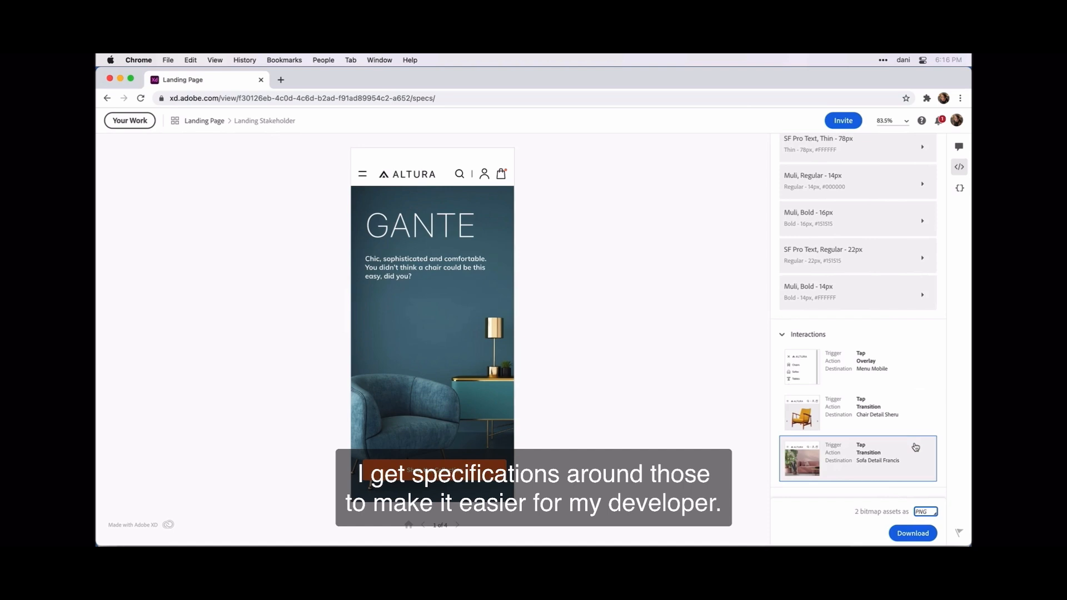
Step: Inspect the tagline's spacing guides and CSS: 291×60px, top 245px, left 33px, bold 16px Muli
left_click(593, 334)
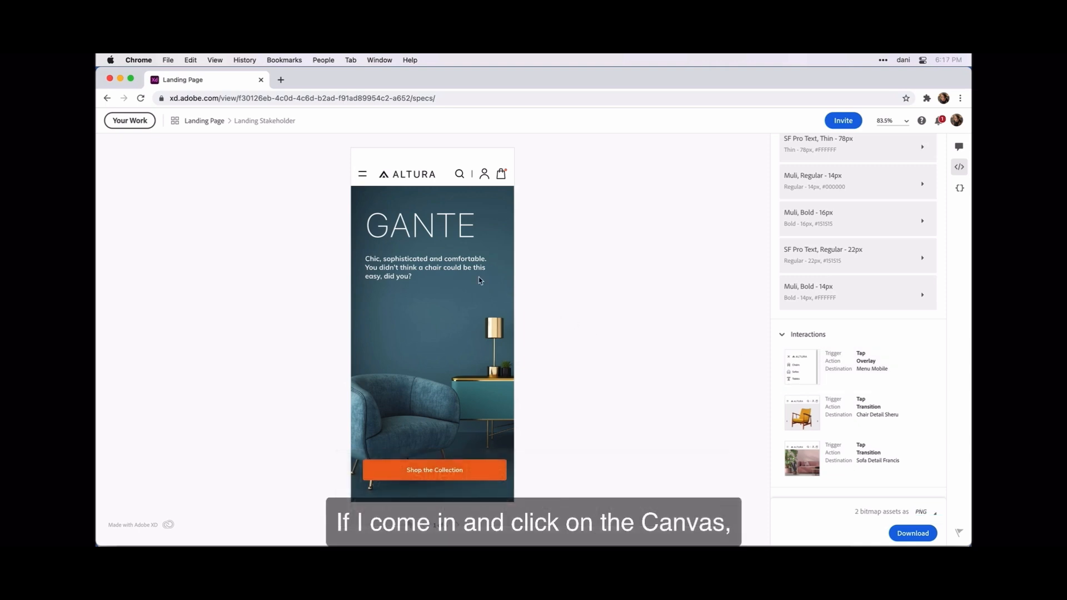
left_click(455, 273)
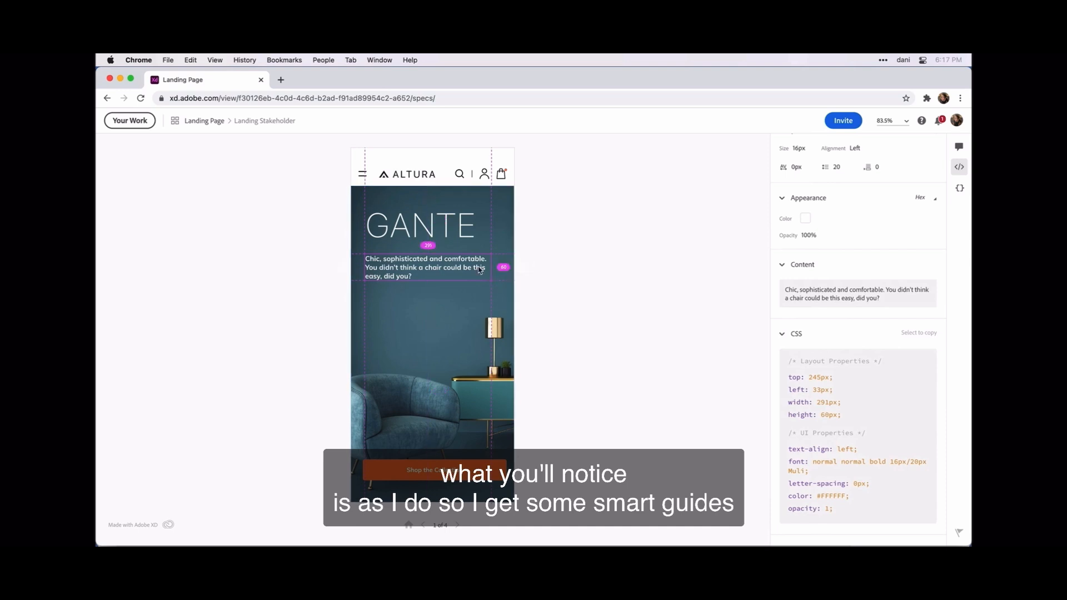
mouse_move(459, 253)
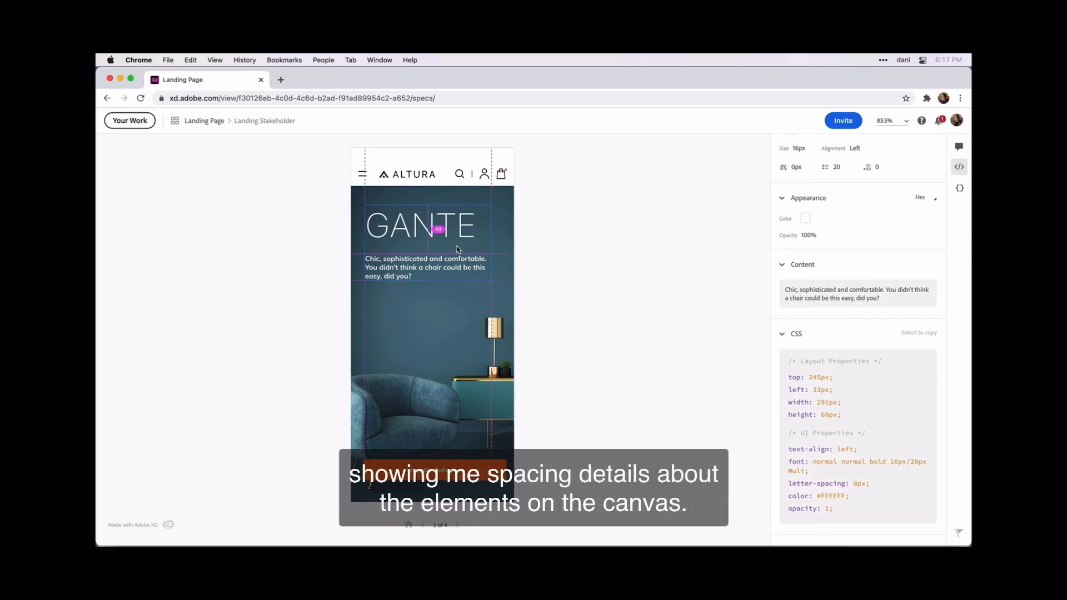
mouse_move(452, 203)
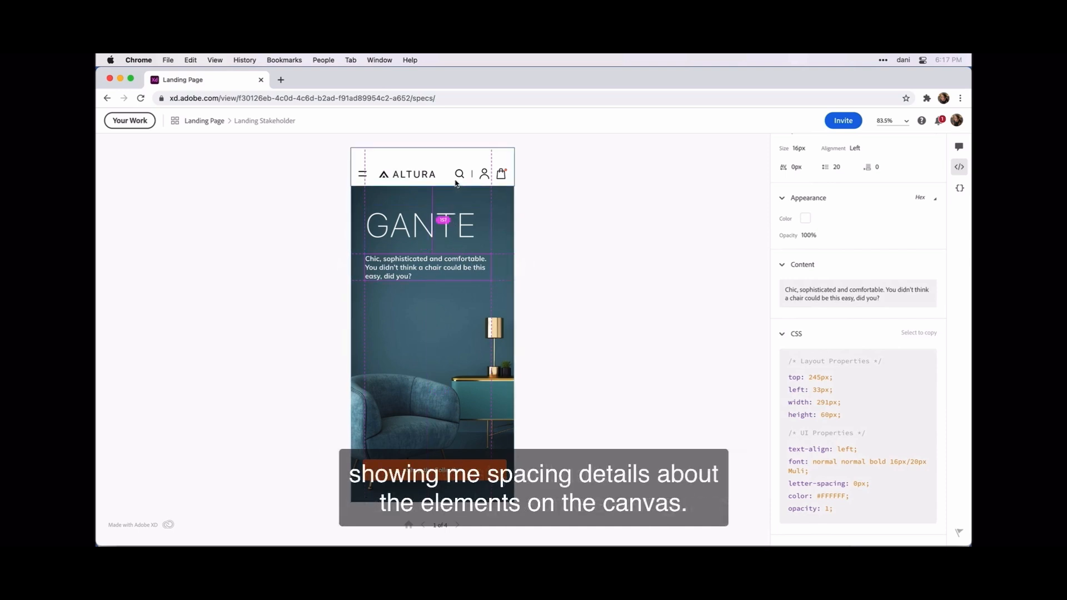
mouse_move(459, 176)
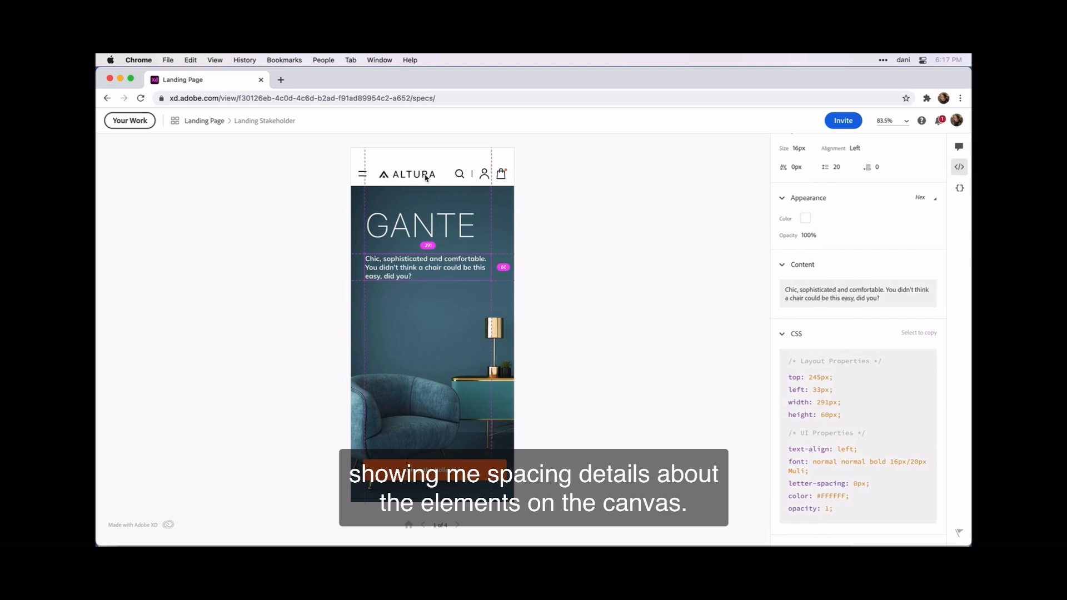
mouse_move(426, 176)
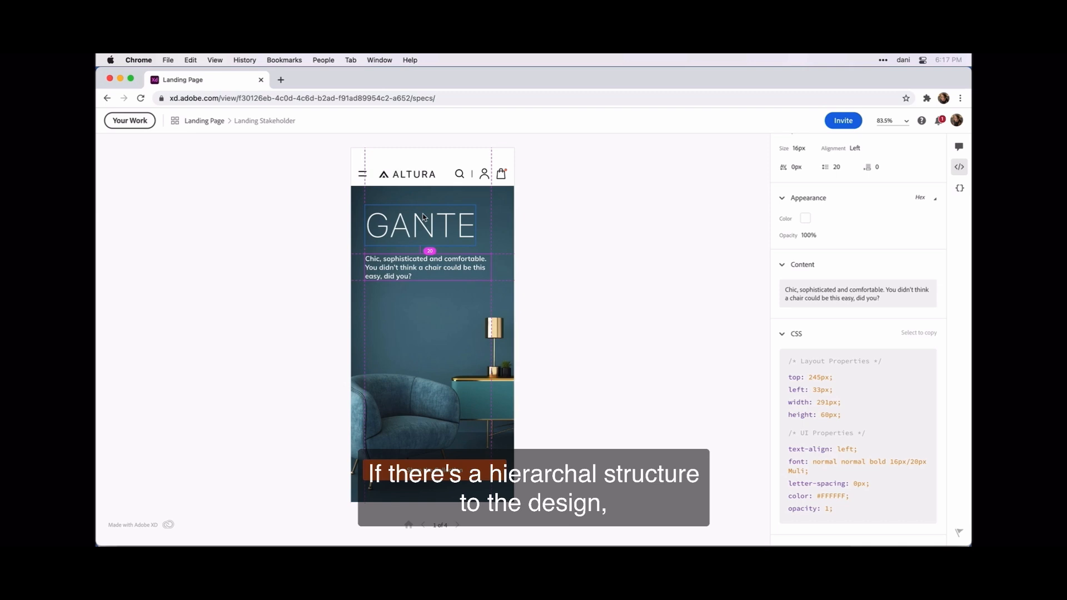
mouse_move(411, 257)
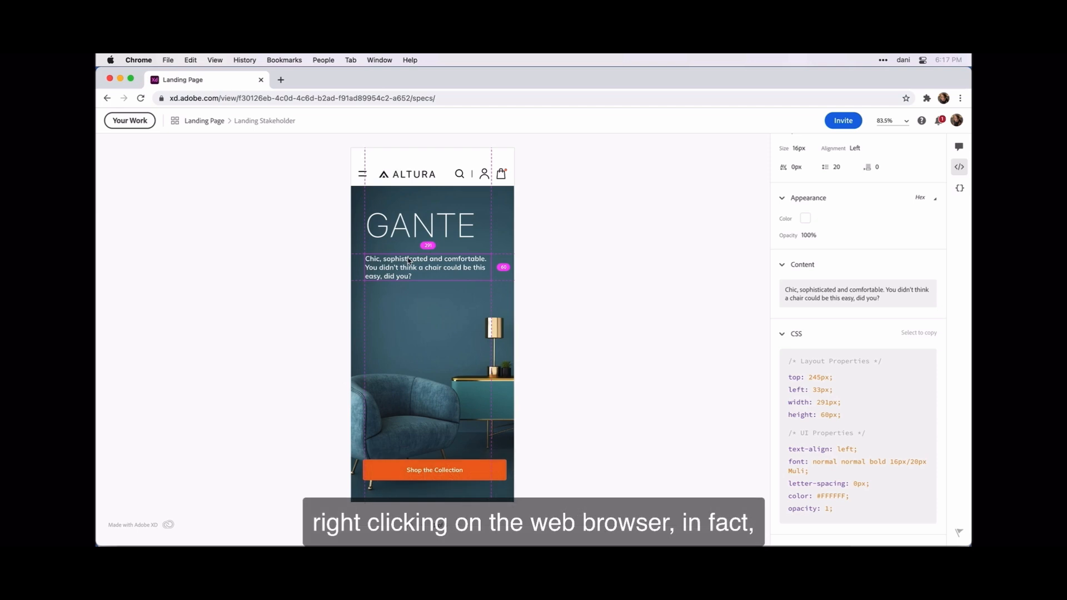
Step: Select the Promotion group from the paragraph's layer stack to show its 291×173px CSS
right_click(409, 260)
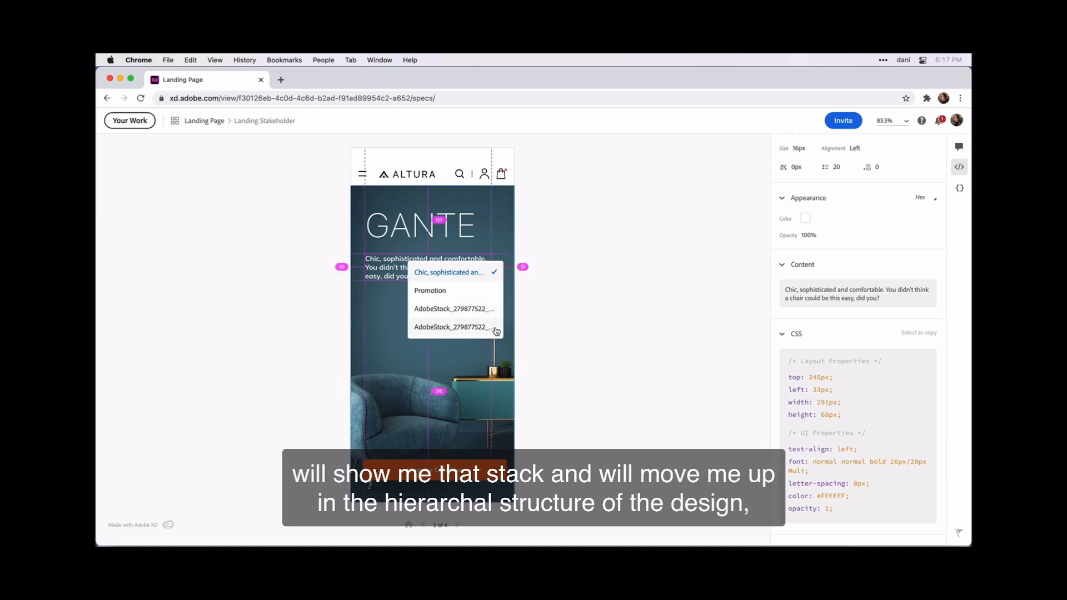
left_click(467, 295)
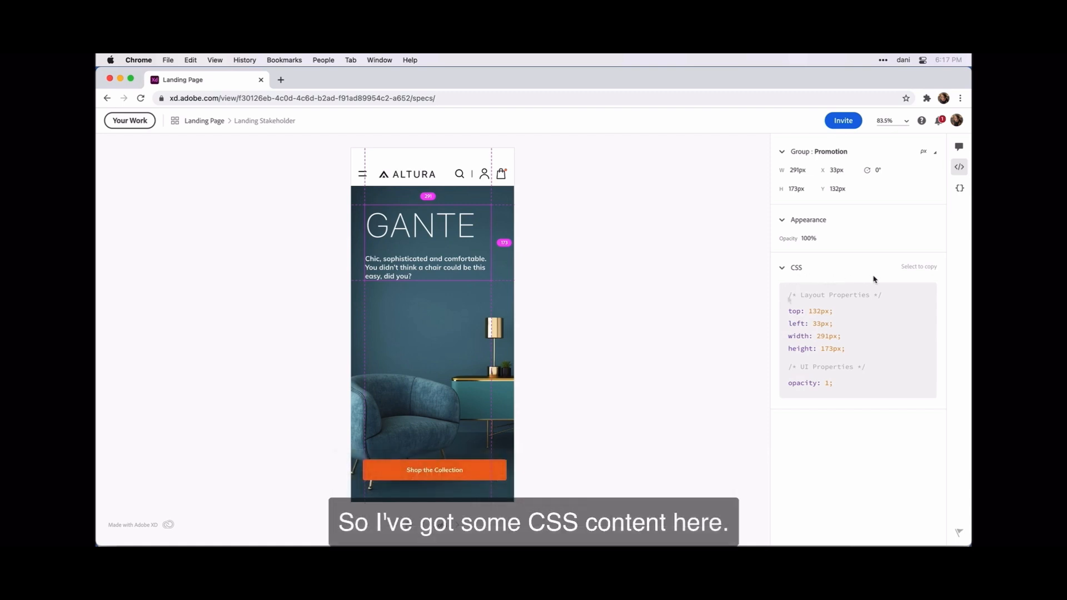
Step: Highlight the Promotion CSS lines: top 132px, left 33px, width 291px, height 173px, opacity 1
left_click_drag(788, 307, 868, 388)
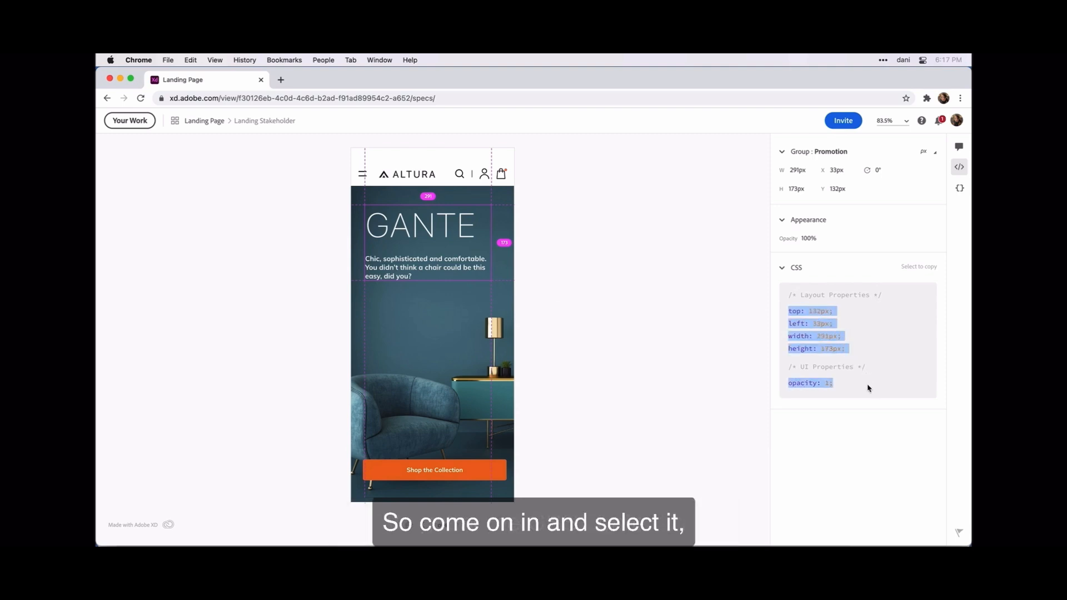